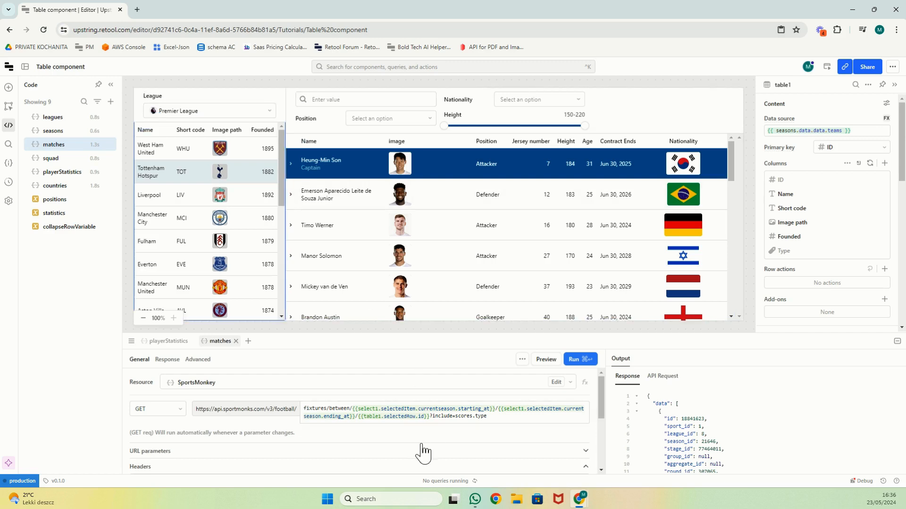
Examine the season date and selected-team references in the matches query's URL.
mouse_move(359, 409)
left_mouse_down()
mouse_move(481, 409)
mouse_move(346, 418)
left_mouse_up()
left_click(493, 410)
left_click(373, 418)
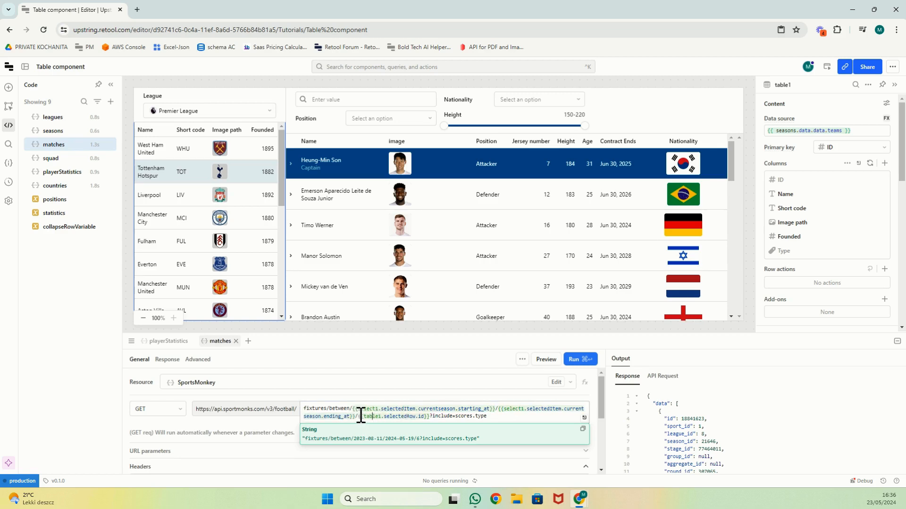
left_click_drag(360, 415, 424, 415)
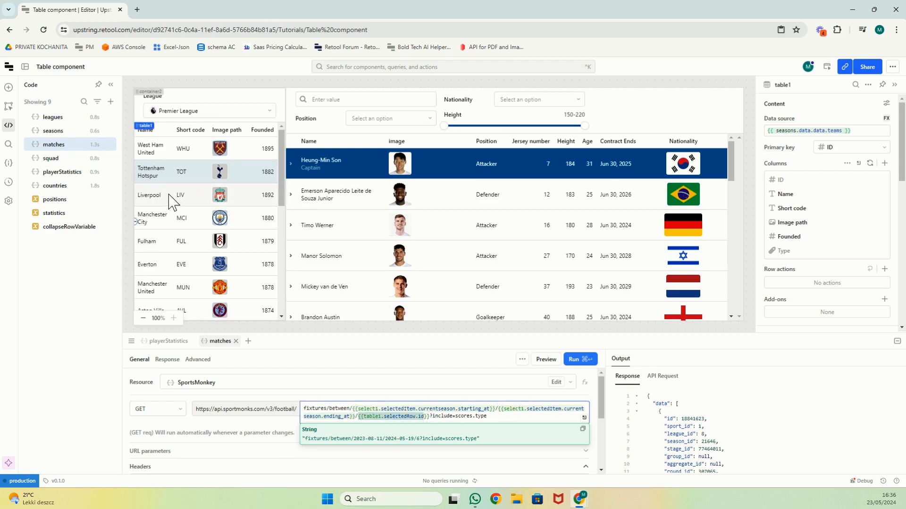
left_click(458, 418)
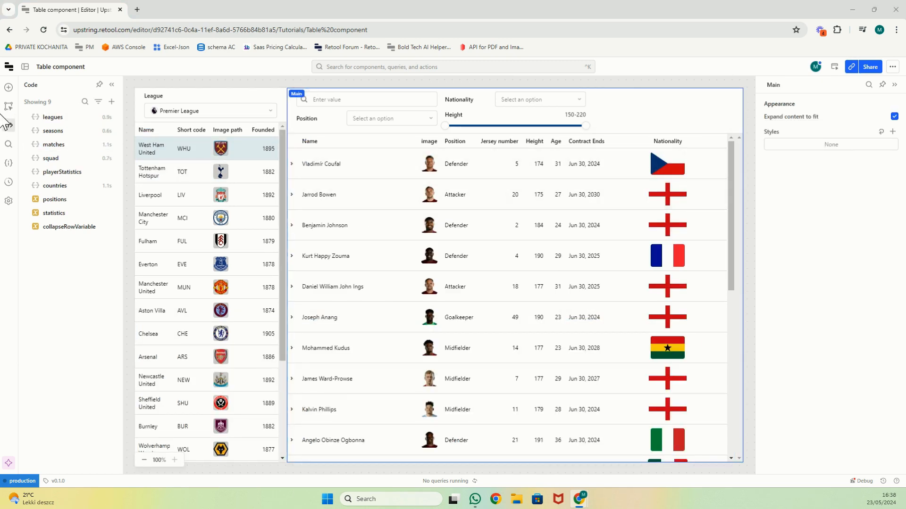
Turn off expanding content to fit for the Main frame.
left_click(8, 106)
left_click(47, 142)
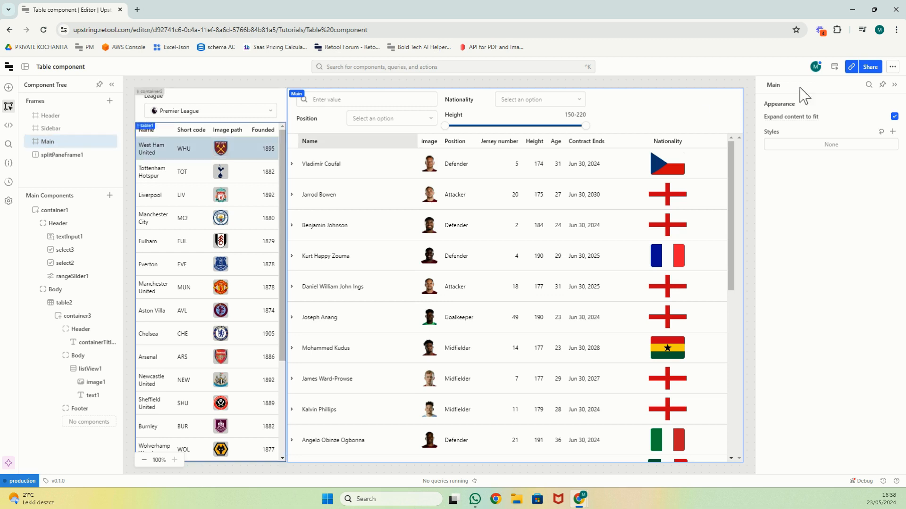
left_click(894, 117)
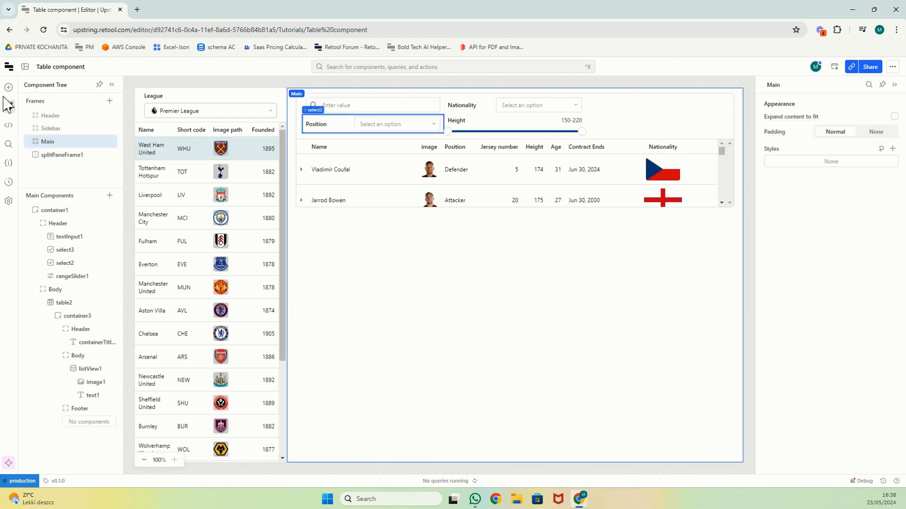
Find the Tabbed Container component and place it in the Main frame above the players container.
left_click(8, 87)
type("tabb")
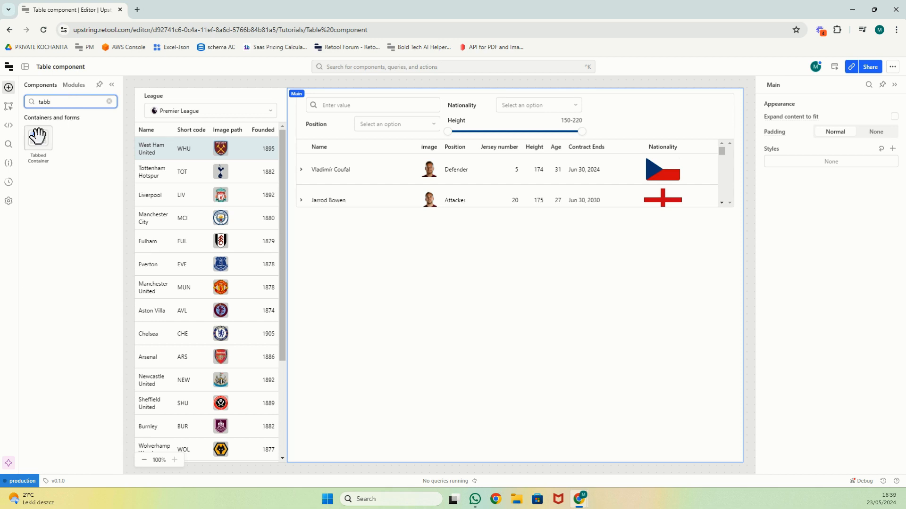
left_click_drag(38, 142, 321, 90)
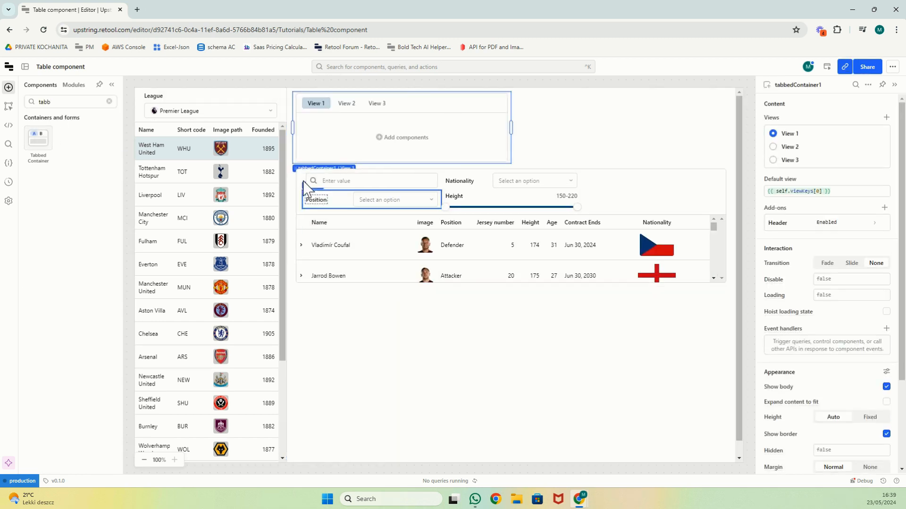
Move the players container into View 1 of the tabbed container and make the Main frame expand its content to fit.
left_click_drag(303, 180, 397, 133)
left_click(632, 207)
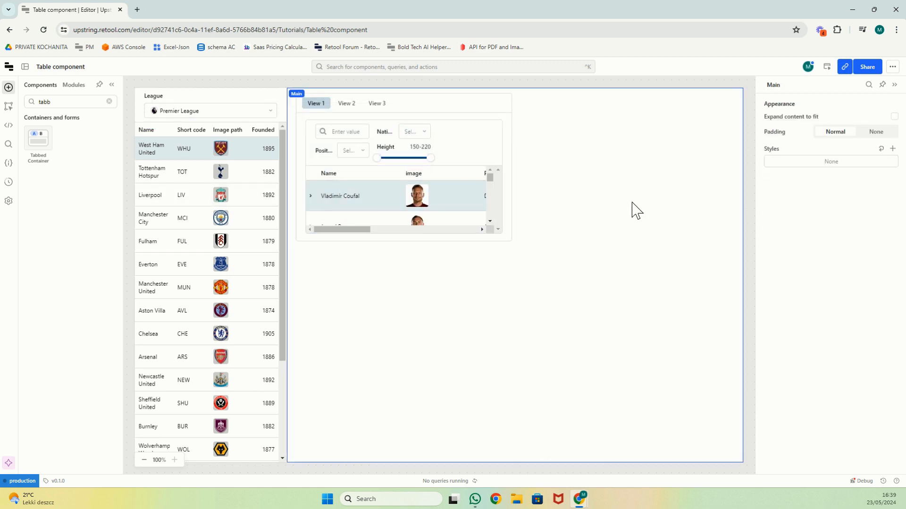
left_click(893, 117)
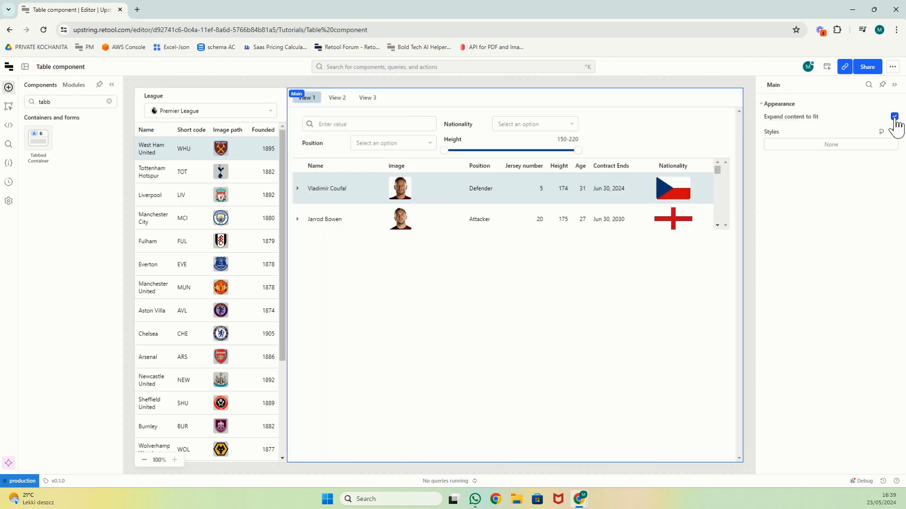
Make the tabbed container expand its content to fit.
left_click(743, 106)
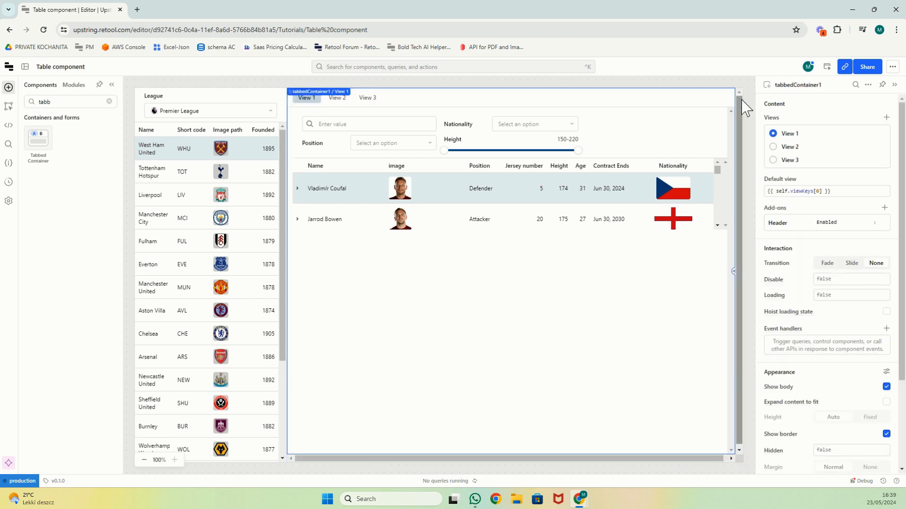
left_click(886, 402)
left_click(886, 402)
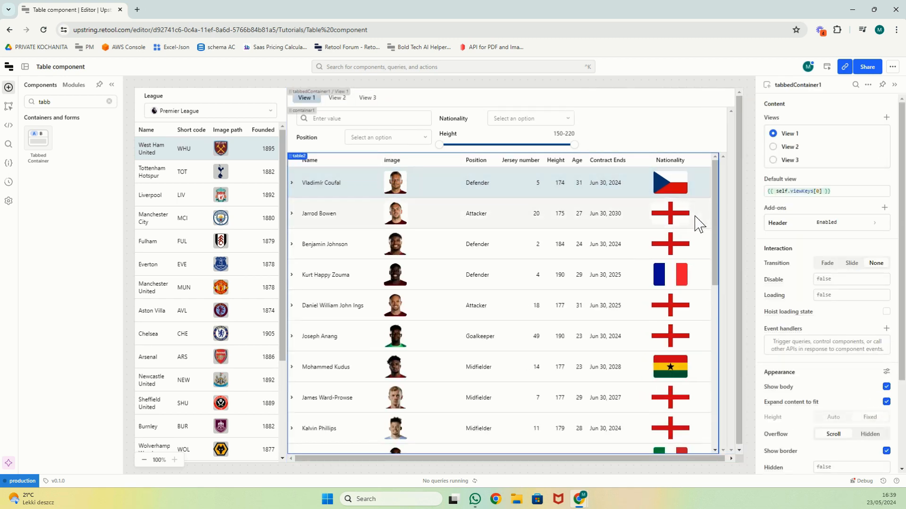
Label View 1 of the tabbed container "Players" and give it the Interface User Multiple icon.
left_click(789, 136)
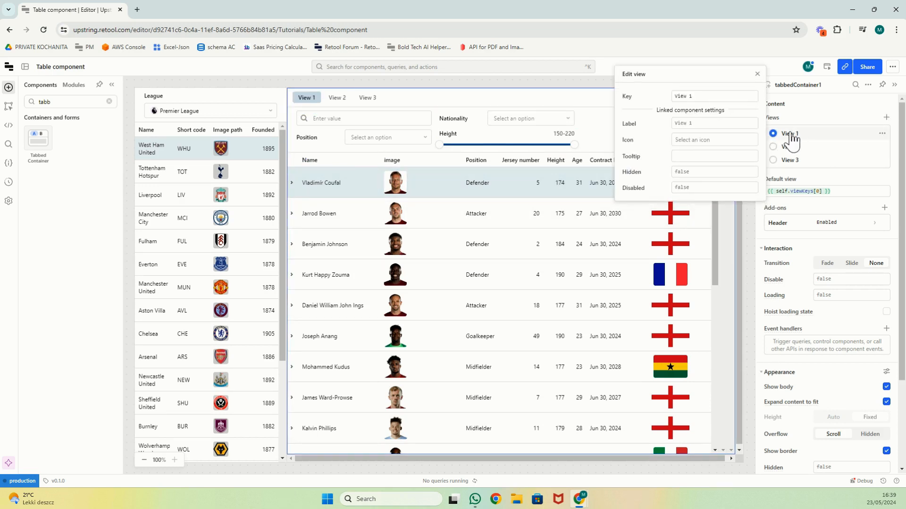
left_click(700, 124)
type("Players")
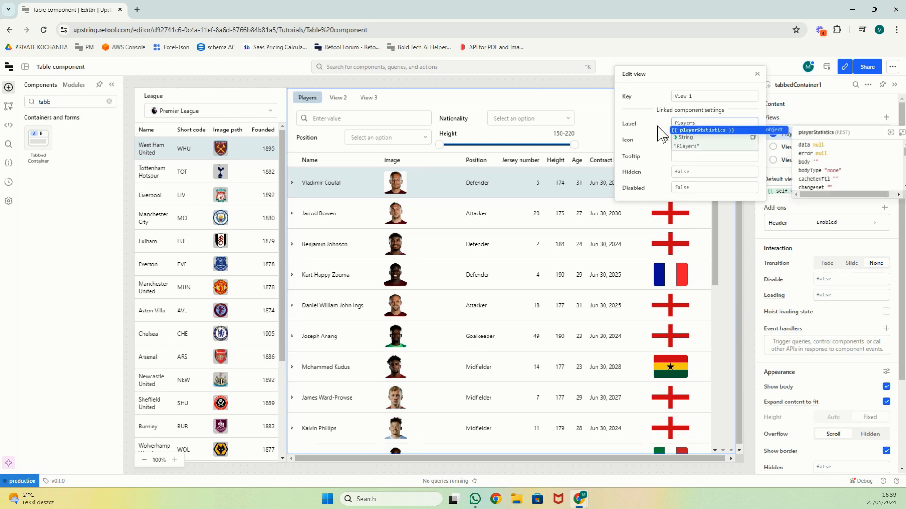
left_click(676, 85)
left_click(692, 141)
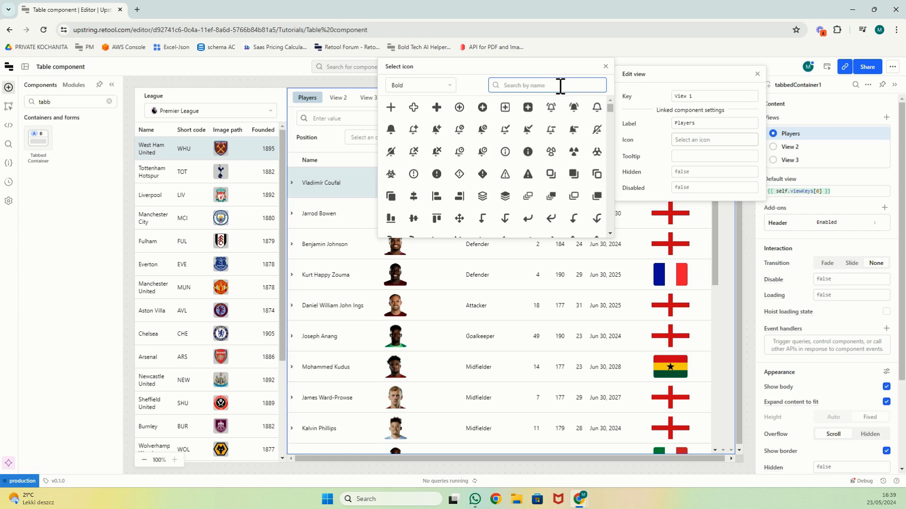
type("user")
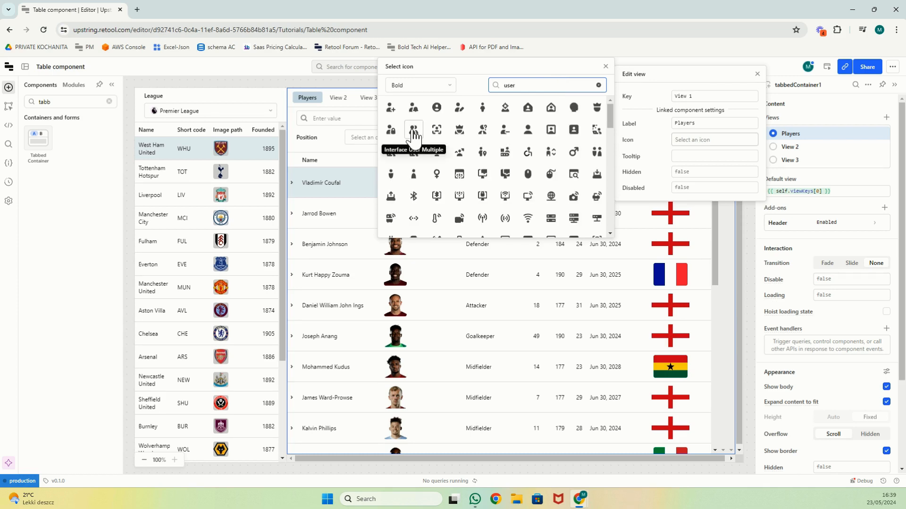
left_click(414, 130)
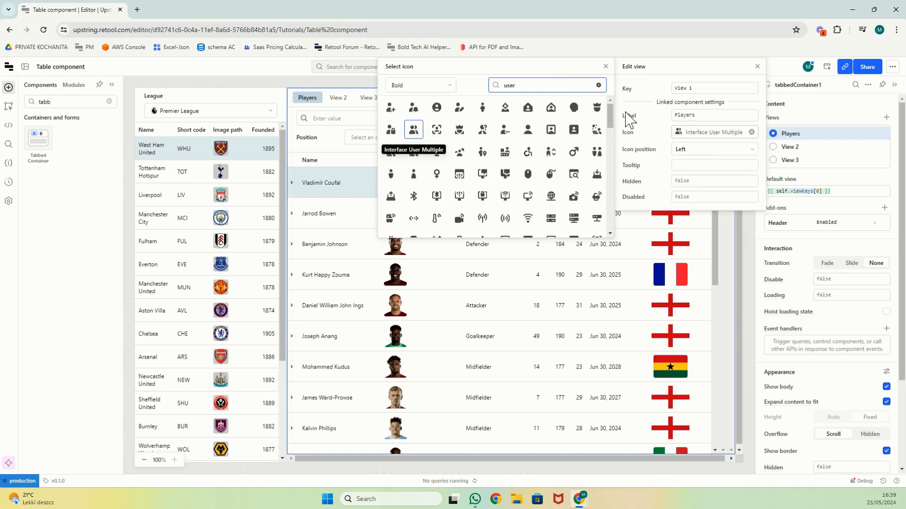
left_click(757, 68)
Label View 2 of the tabbed container "Matches" and give it the Catergories Ball icon.
left_click(789, 147)
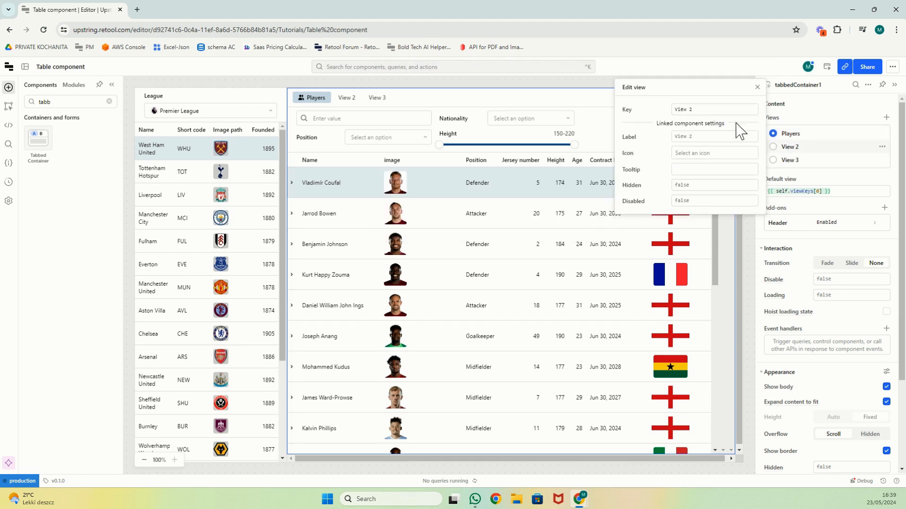
left_click(698, 137)
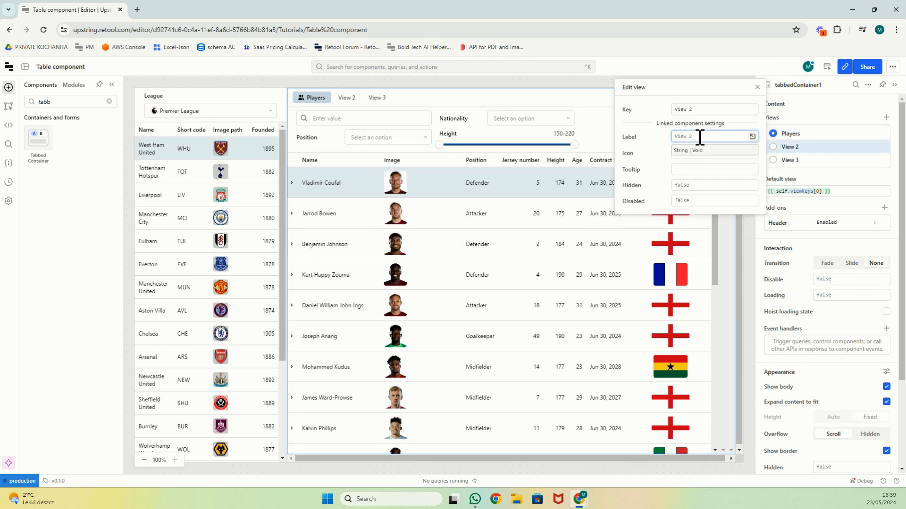
type("Matches")
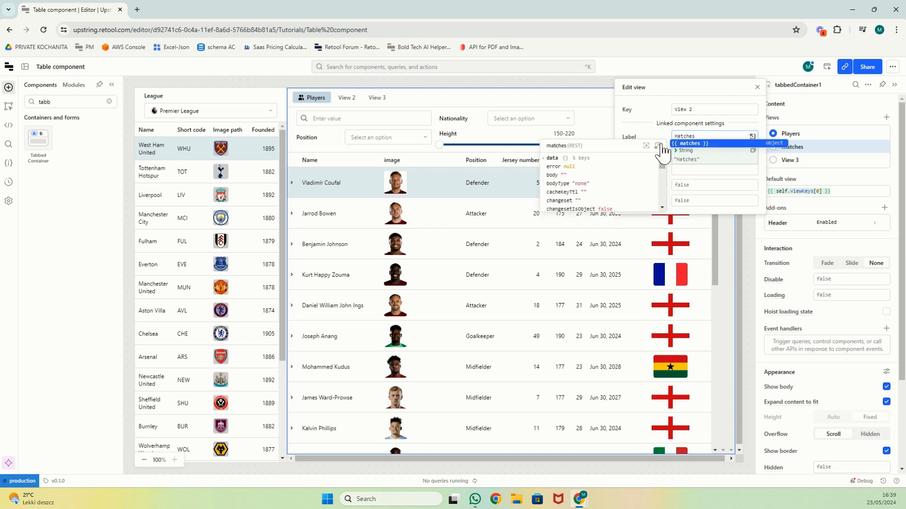
left_click(691, 158)
left_click(547, 84)
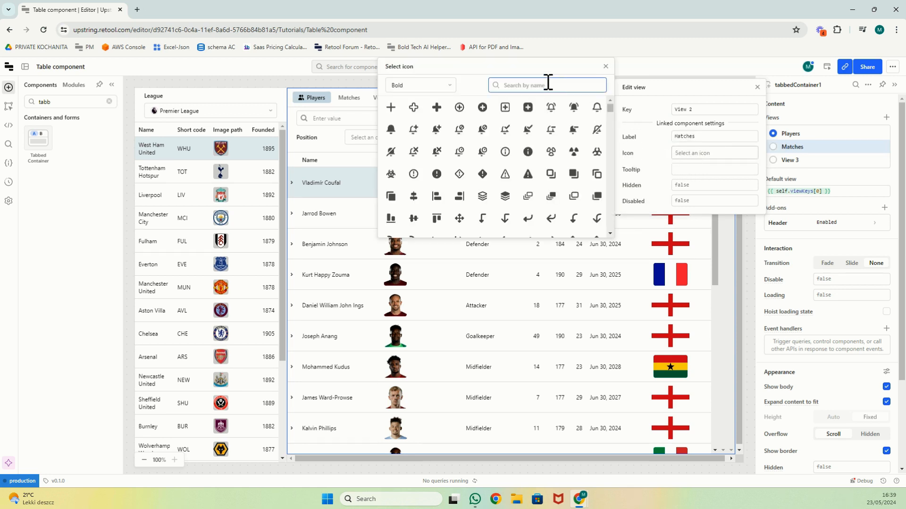
type("ball")
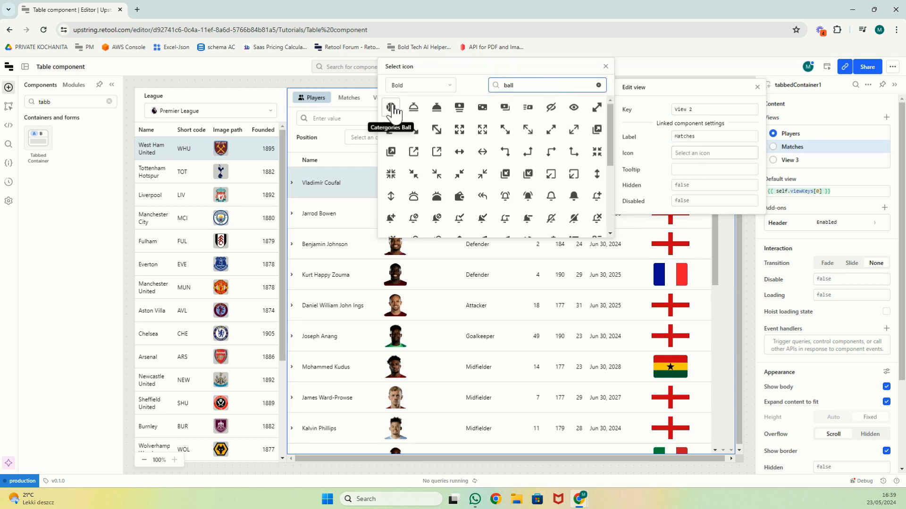
left_click(394, 112)
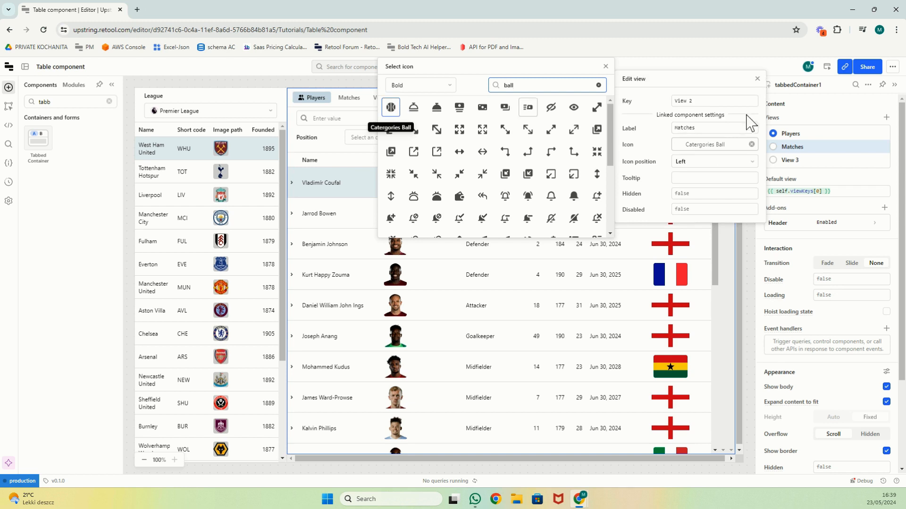
left_click(757, 78)
Delete View 3 from the tabbed container.
left_click(875, 160)
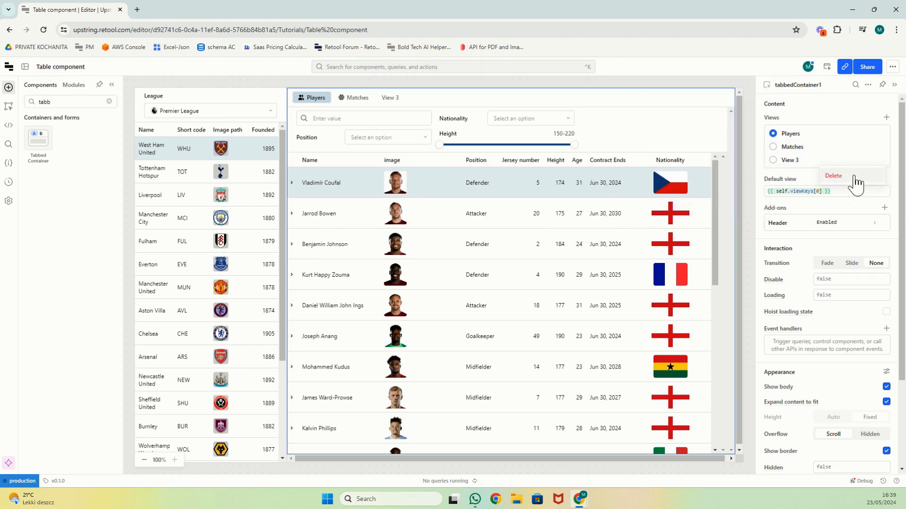
left_click(855, 179)
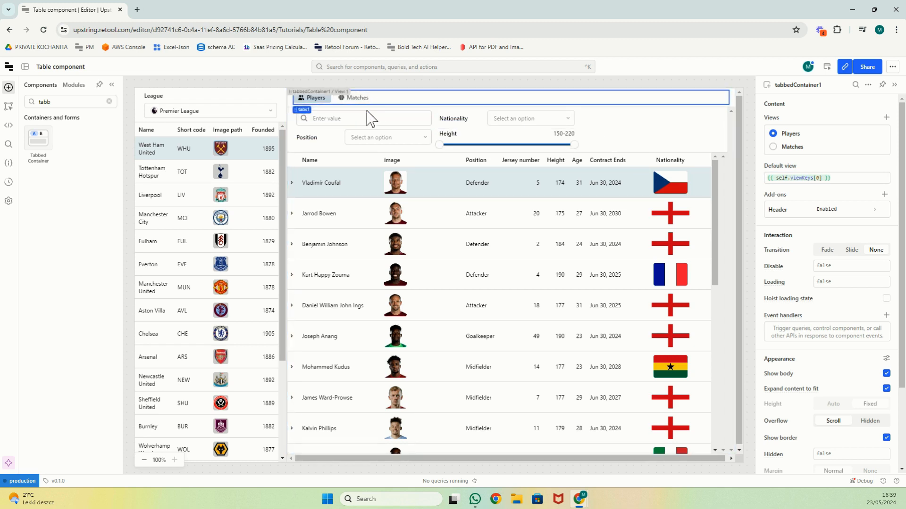
Check switching between the Players and Matches tabs, leaving the Matches view open.
left_click(357, 99)
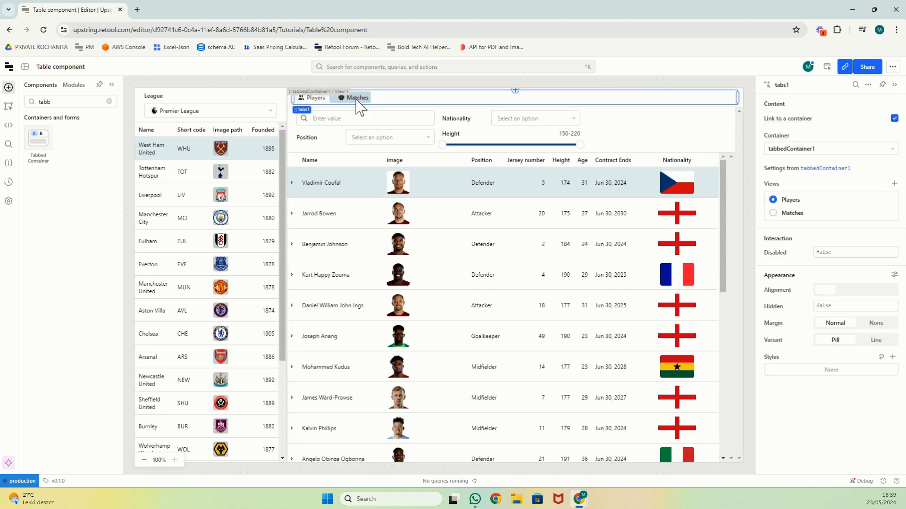
left_click(315, 99)
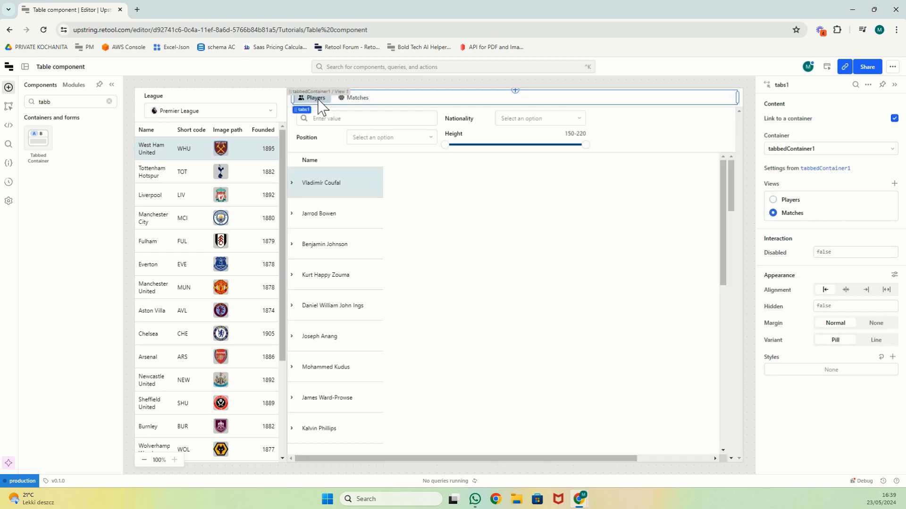
left_click(744, 100)
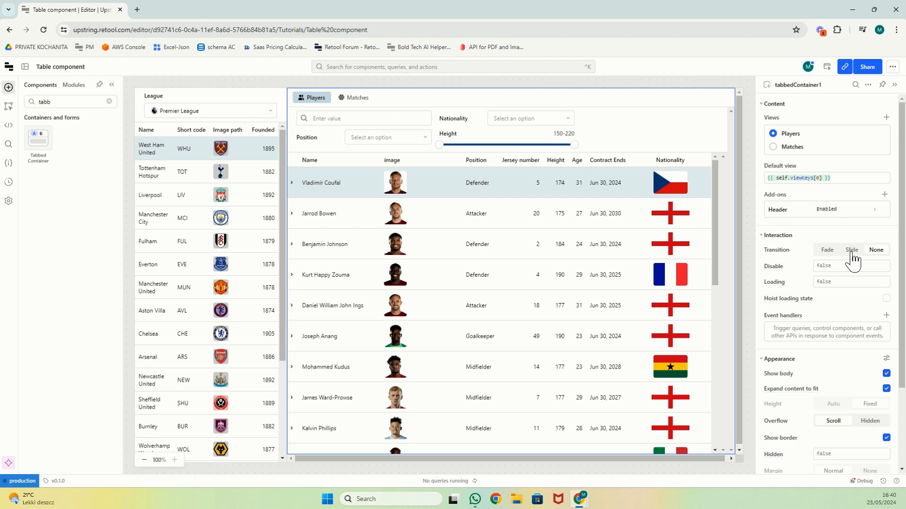
left_click(348, 97)
left_click(348, 98)
left_click(326, 99)
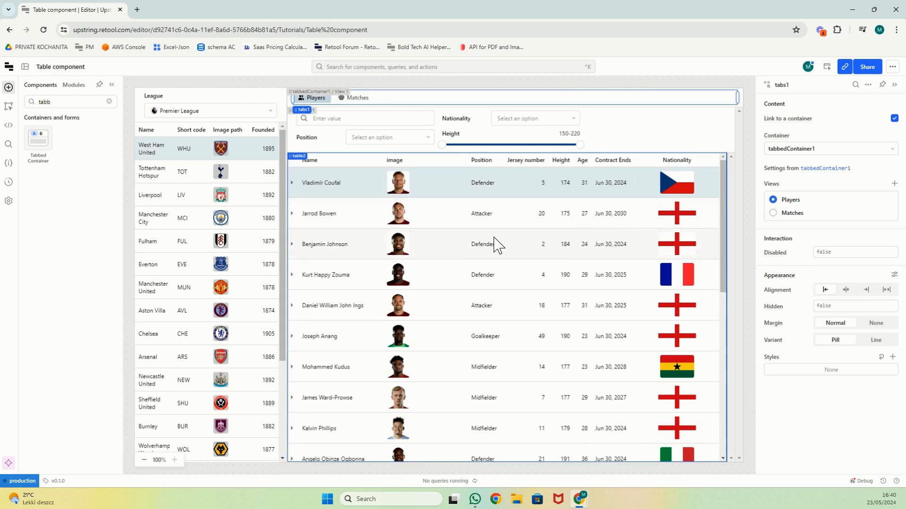
left_click(353, 99)
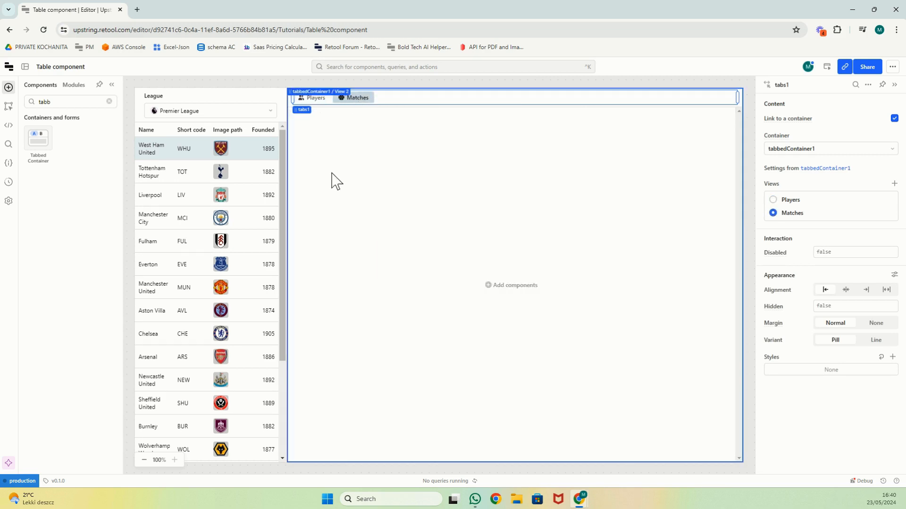
View the matches query's state and expand its nested data to examine the first match record.
left_click(9, 125)
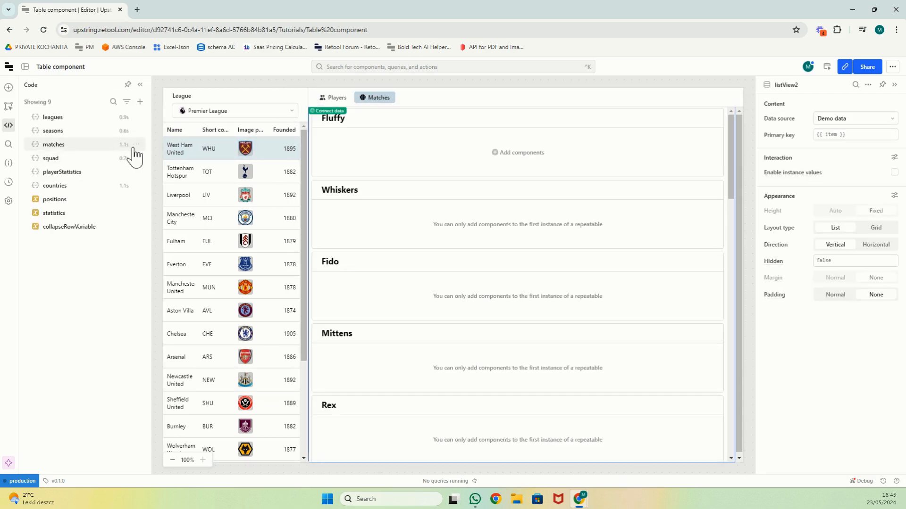
left_click(136, 144)
left_click(69, 176)
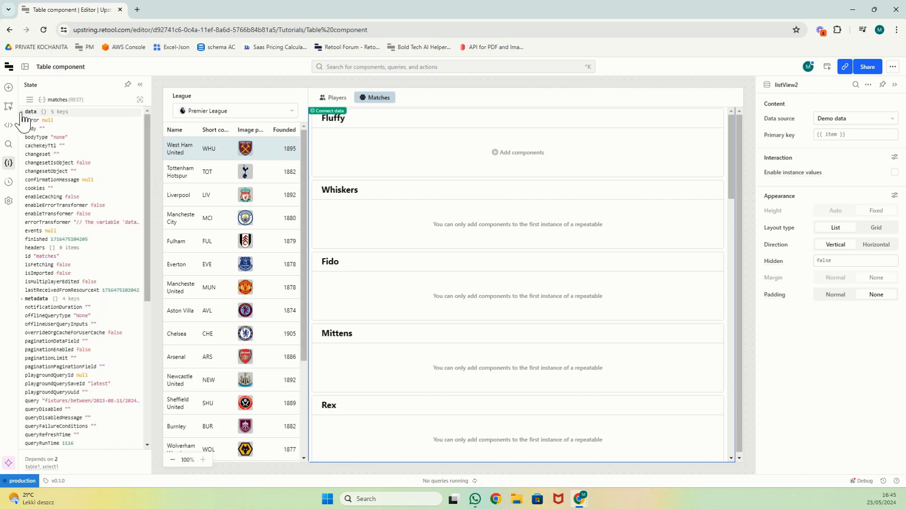
left_click(22, 112)
left_click(27, 121)
left_click(31, 129)
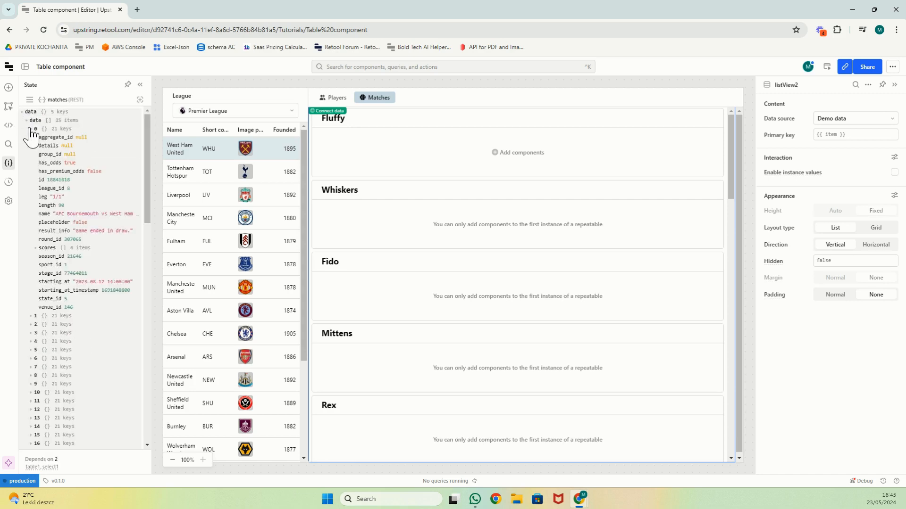
left_click(32, 130)
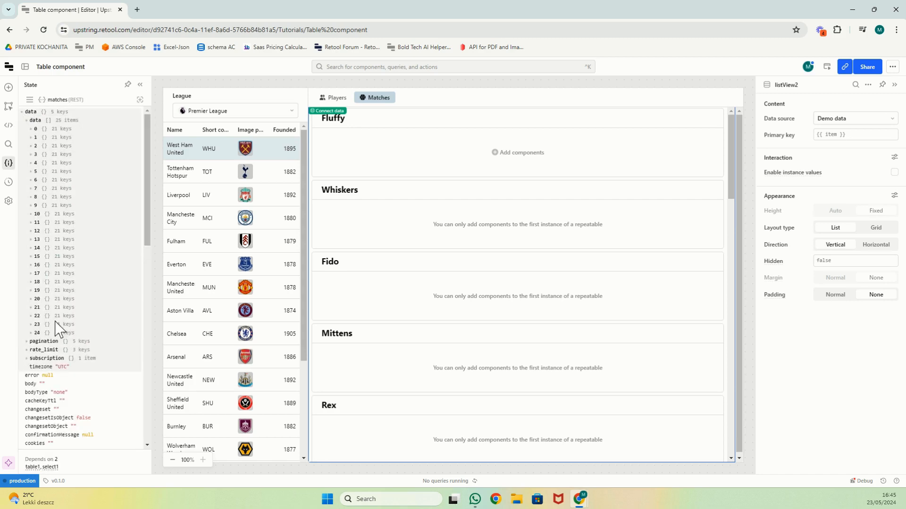
Set the data source of the list view in the Matches tab to the matches query.
left_click(825, 124)
scroll(849, 175, "down", 3)
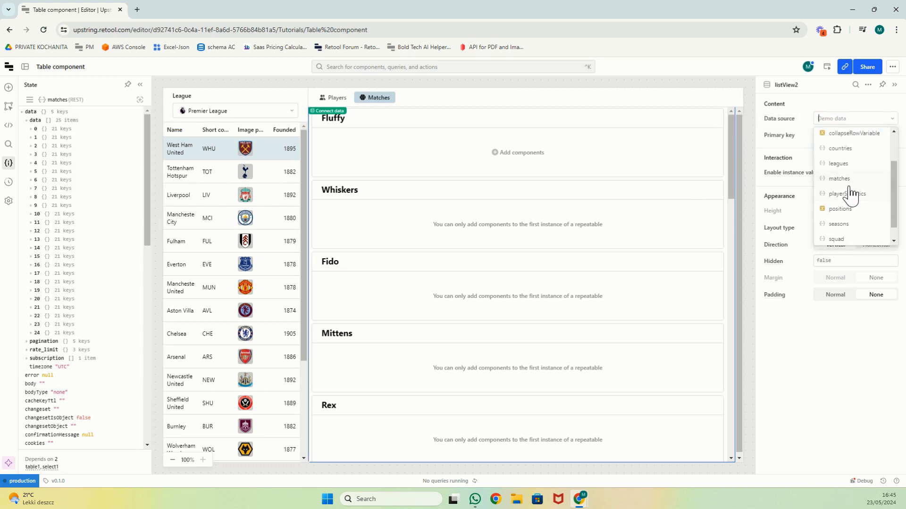
left_click(839, 179)
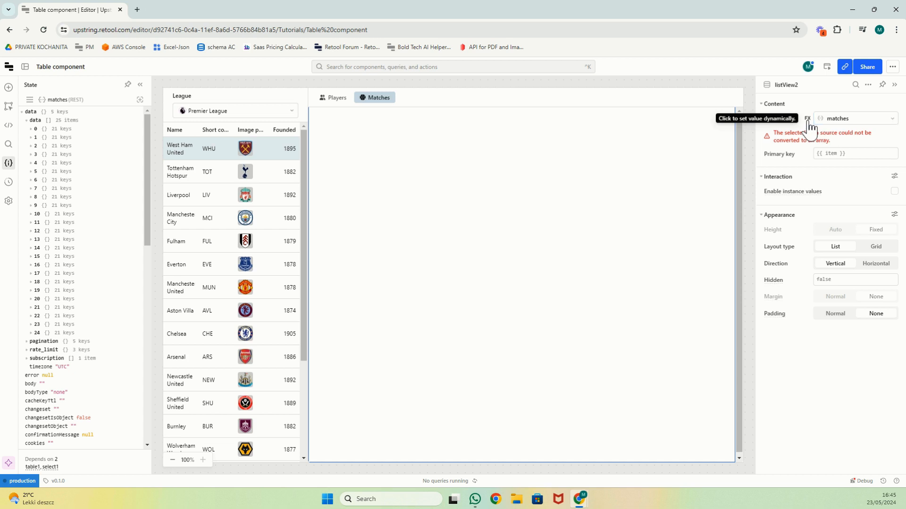
Set the list view's data source dynamically to {{ matches.data.data }} and switch its layout type to Grid.
left_click(807, 118)
left_click(857, 118)
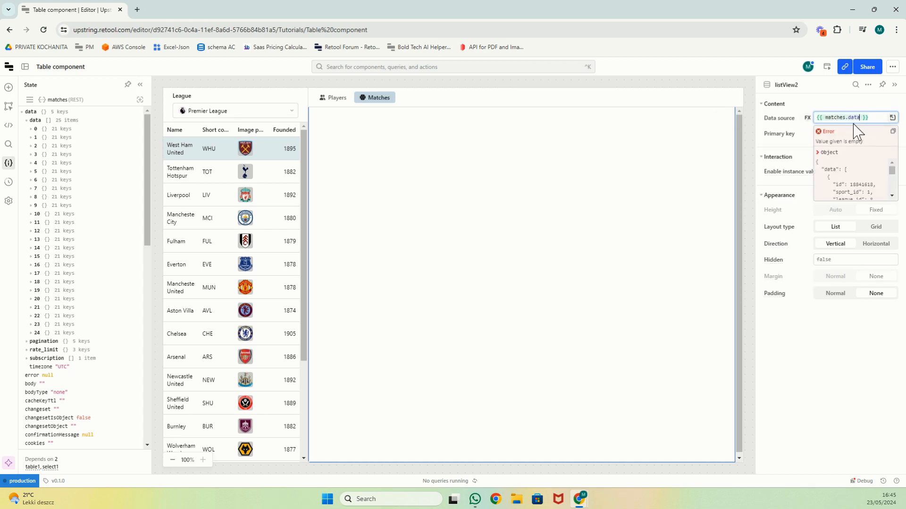
type(".data")
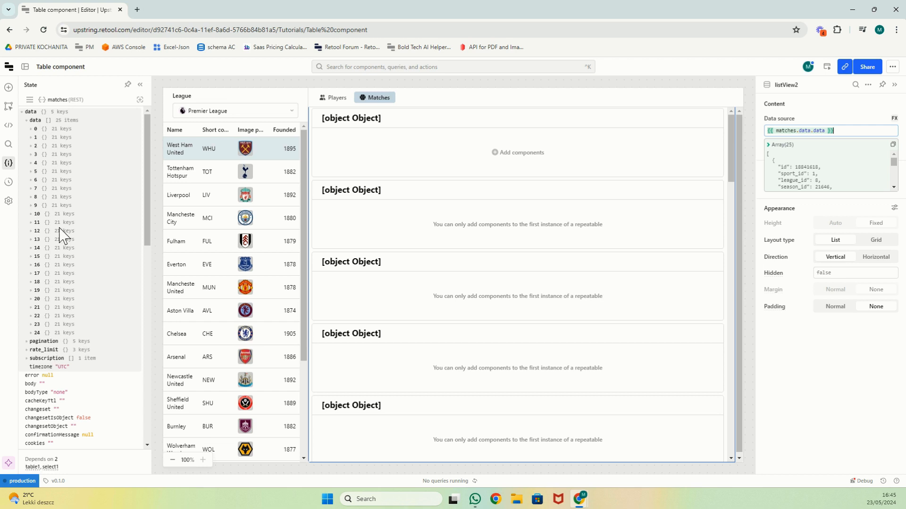
left_click(824, 154)
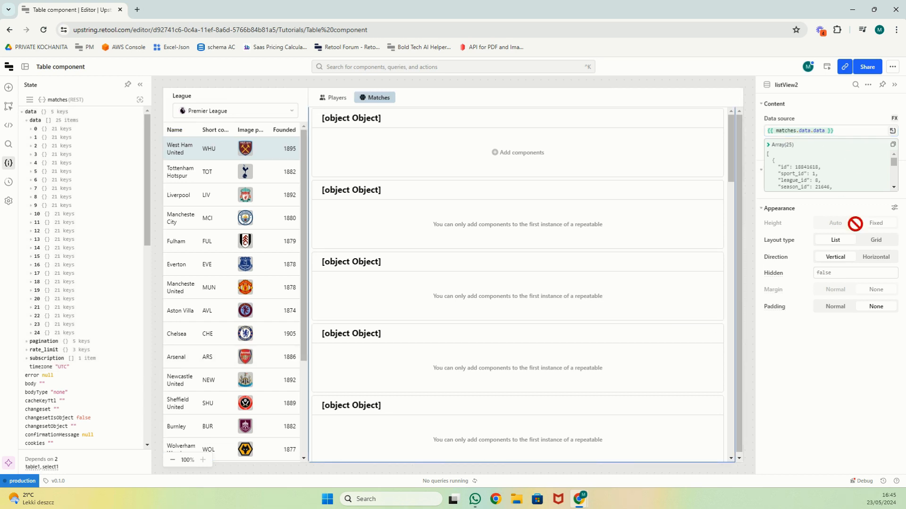
left_click(875, 241)
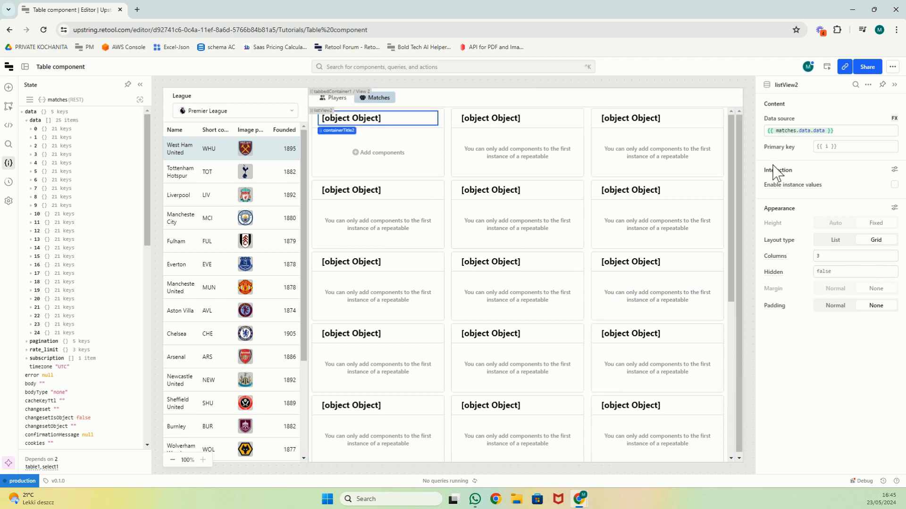
Centre the card title in the list view and set its value to **{{ item.name }}** in place of the heading markup.
left_click(855, 233)
left_click(819, 133)
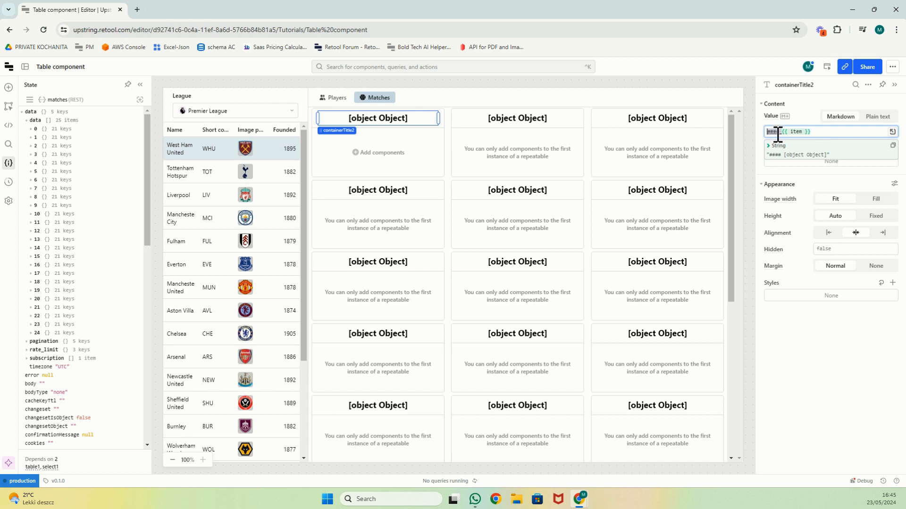
key("BackSpace")
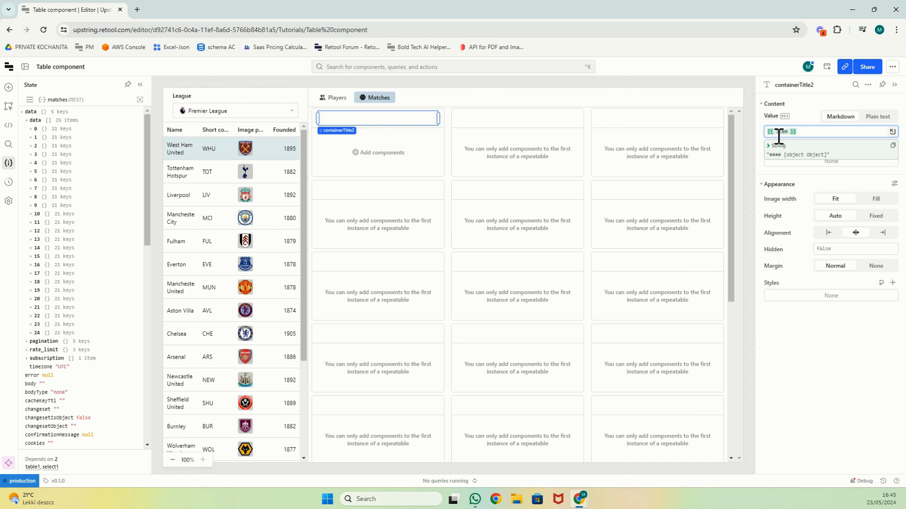
type("**")
type("**")
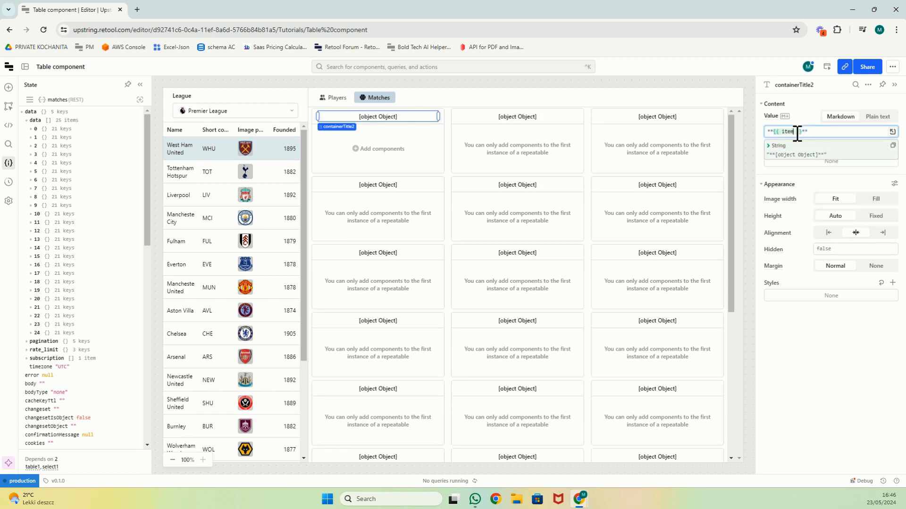
type(".")
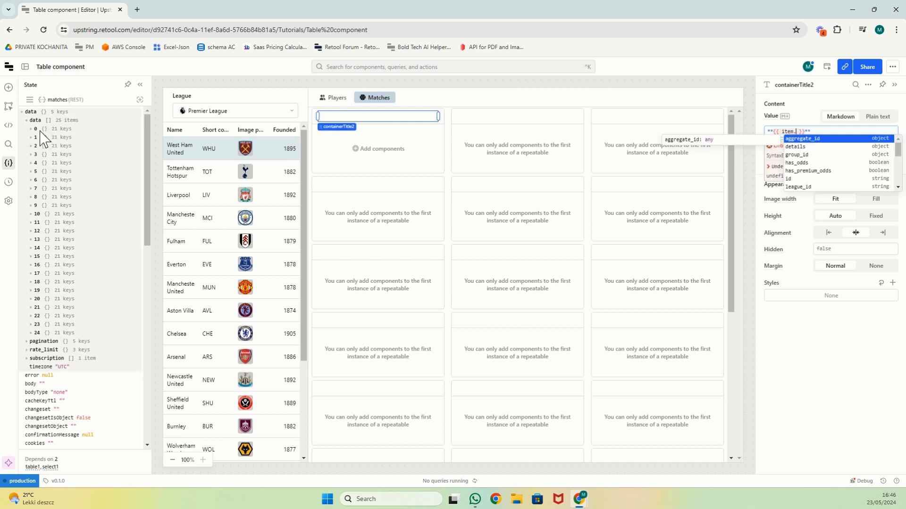
left_click(31, 129)
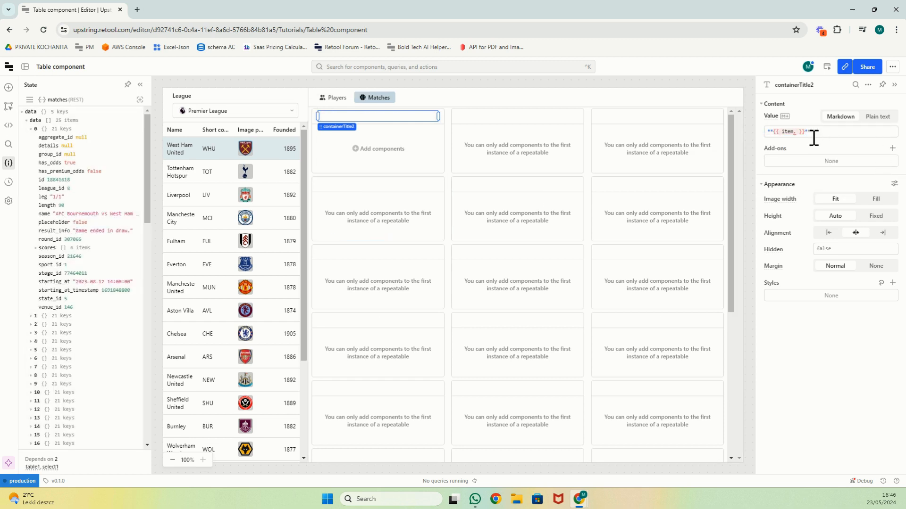
type("name")
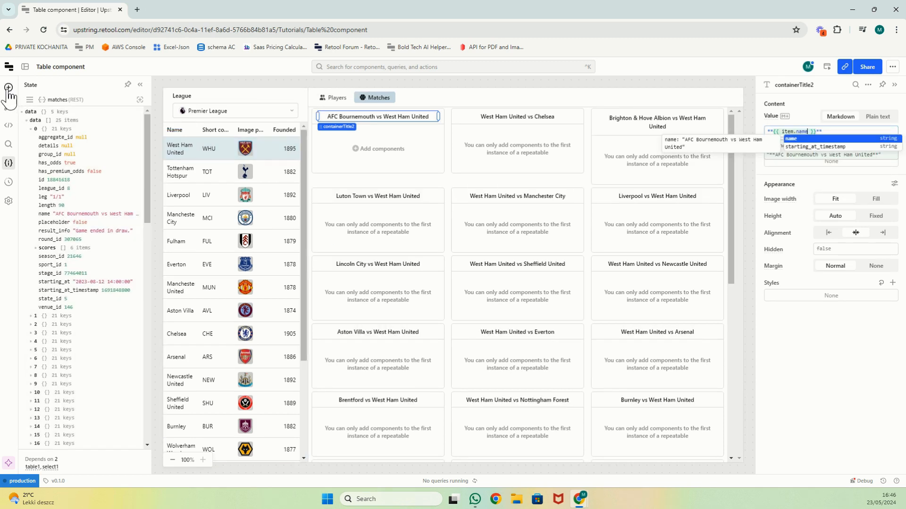
Add a text component below the card title, set its value to ***{{item.starting_at}}*** and centre it.
left_click(8, 88)
left_click_drag(80, 138, 326, 118)
left_click_drag(805, 139, 751, 133)
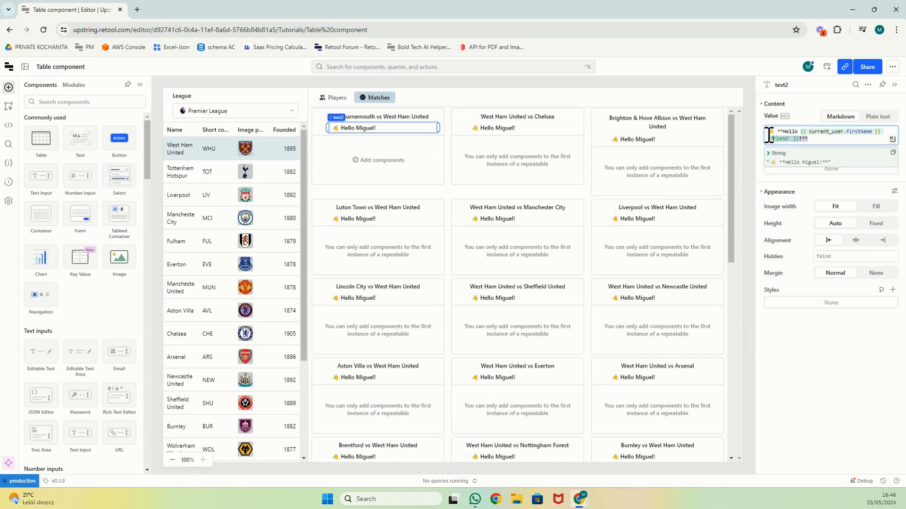
key("BackSpace")
type("***{{item.starting_at}}")
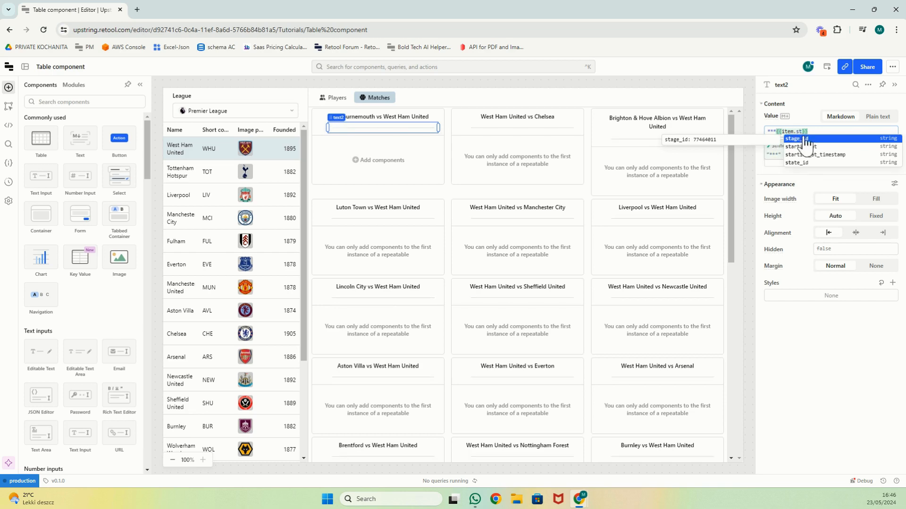
type("*")
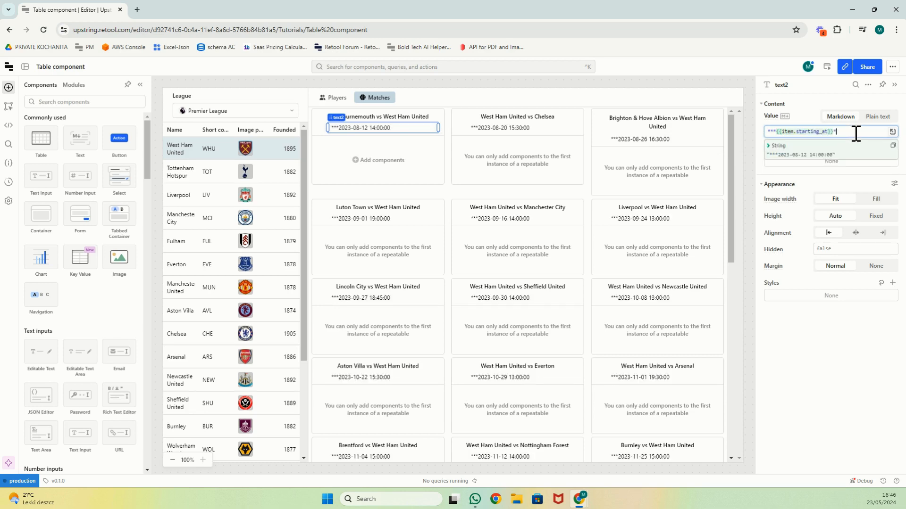
type("**")
left_click(856, 232)
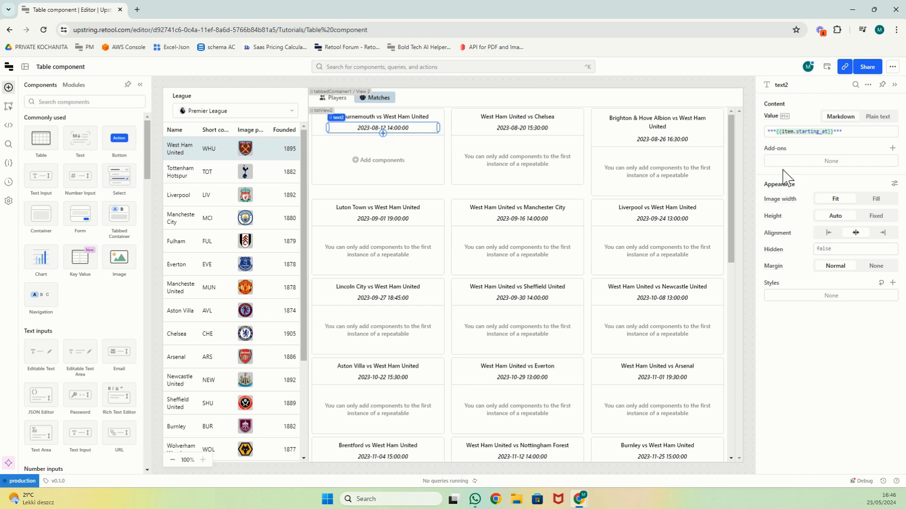
Format the match date using new Date (item.starting_at).toLocaleString with locale 'en-US', day '2-digit', month 'short' and year '2-digit'.
left_click(784, 132)
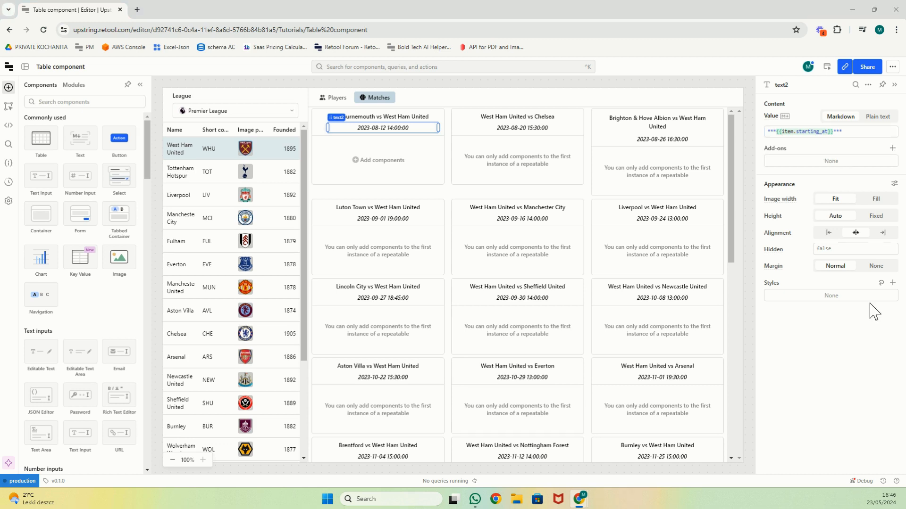
left_click(781, 132)
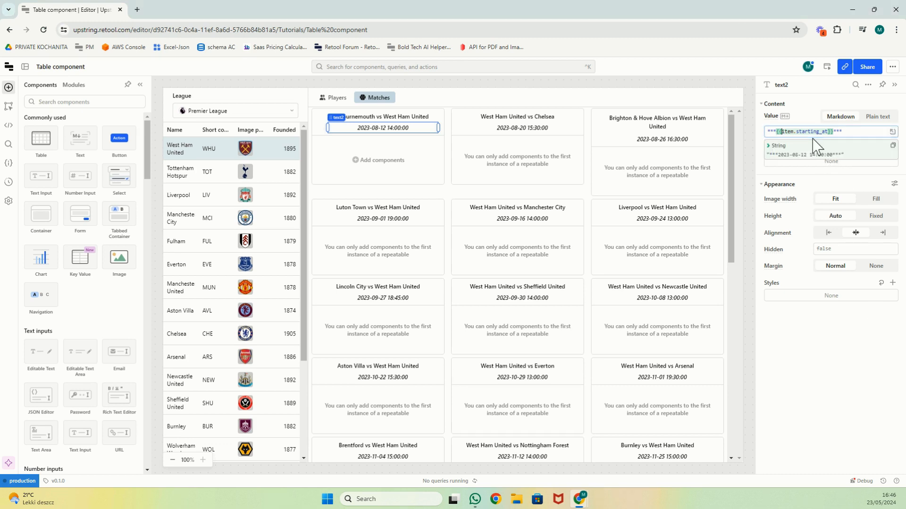
type("new")
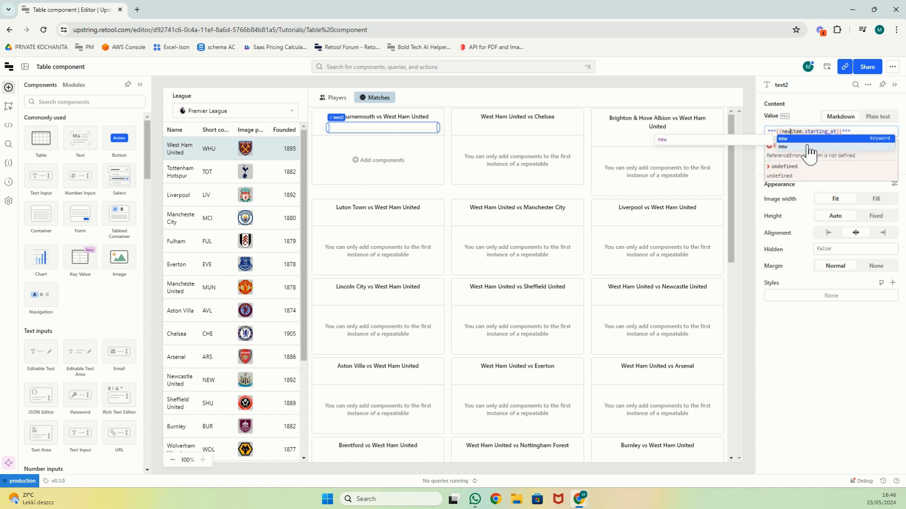
type(" Date (item.starting_at")
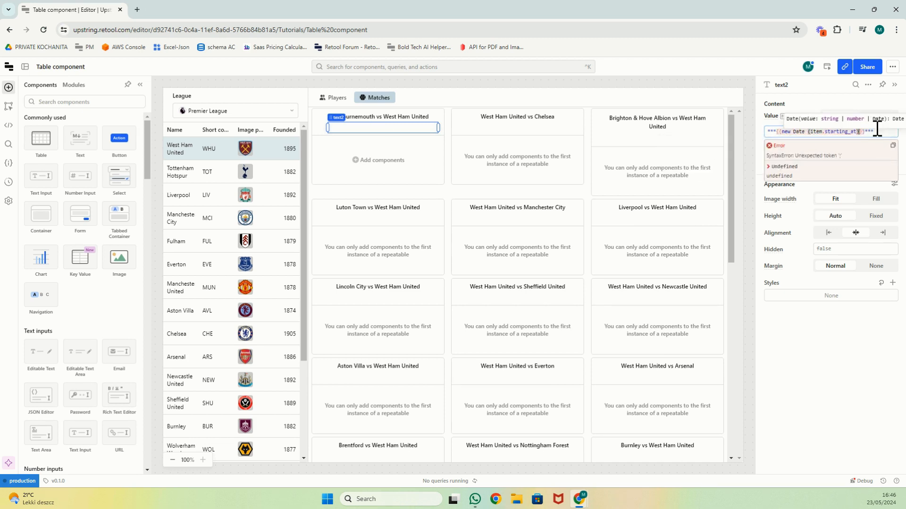
type(").toL")
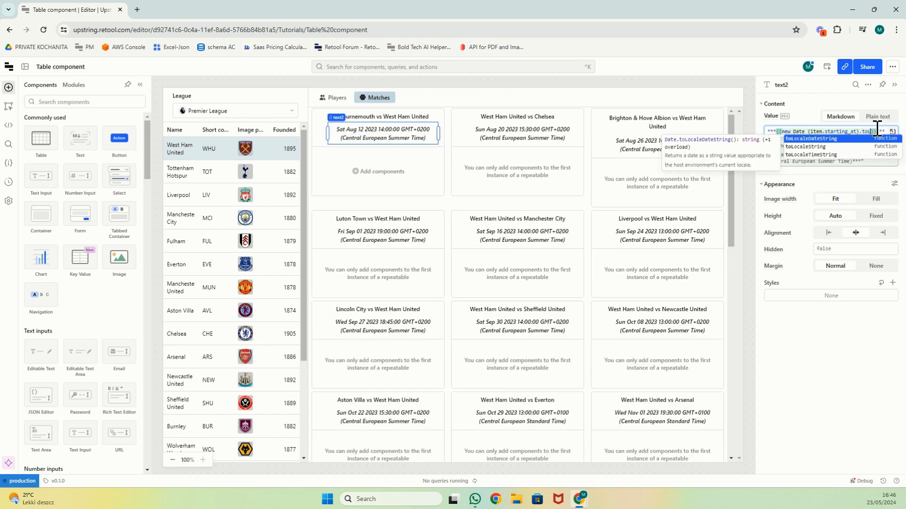
type("ocaleString")
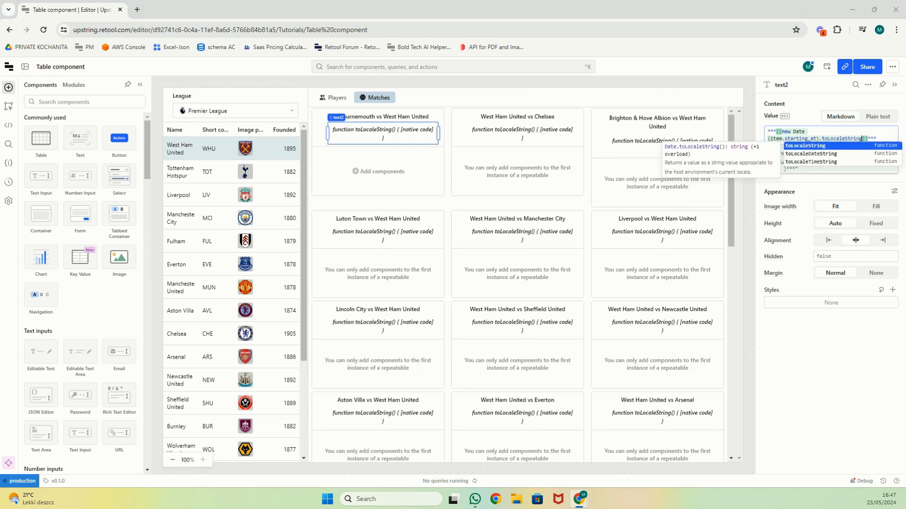
key("Escape")
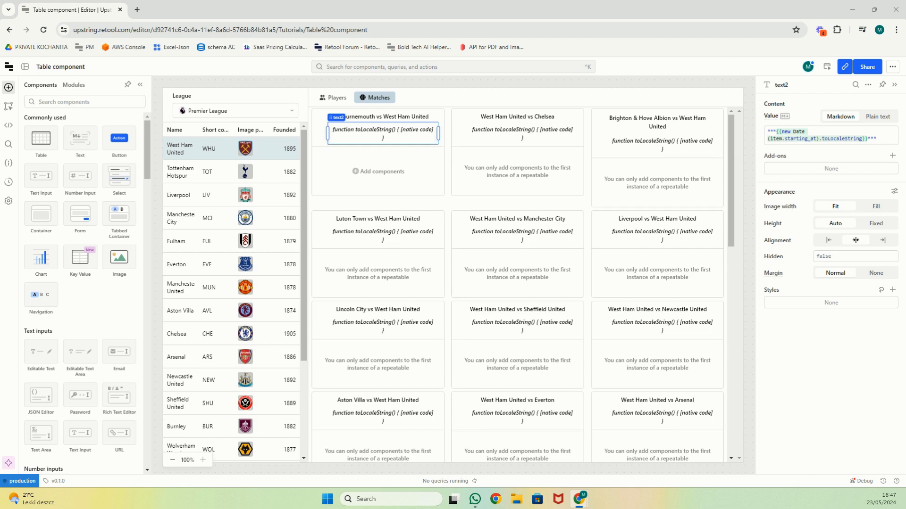
left_click(864, 139)
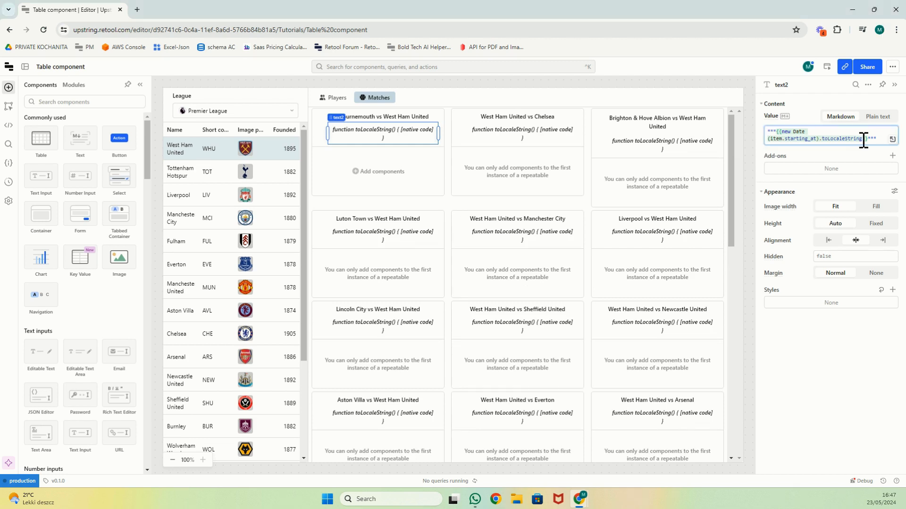
type("('en-US', { day: '2-digit', month: 'short', year: '2-digit' })")
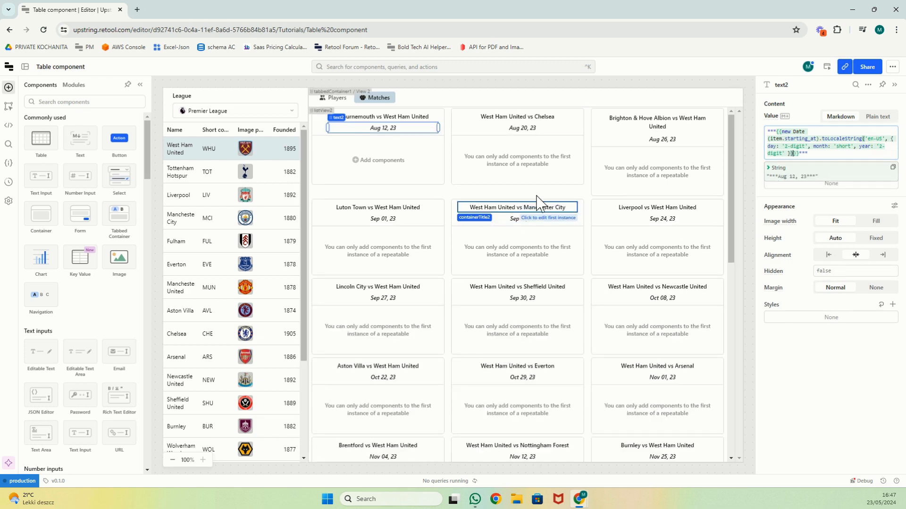
Change the date's locale to 'en-GB' and widen the date text to match the card title's width.
left_click(882, 138)
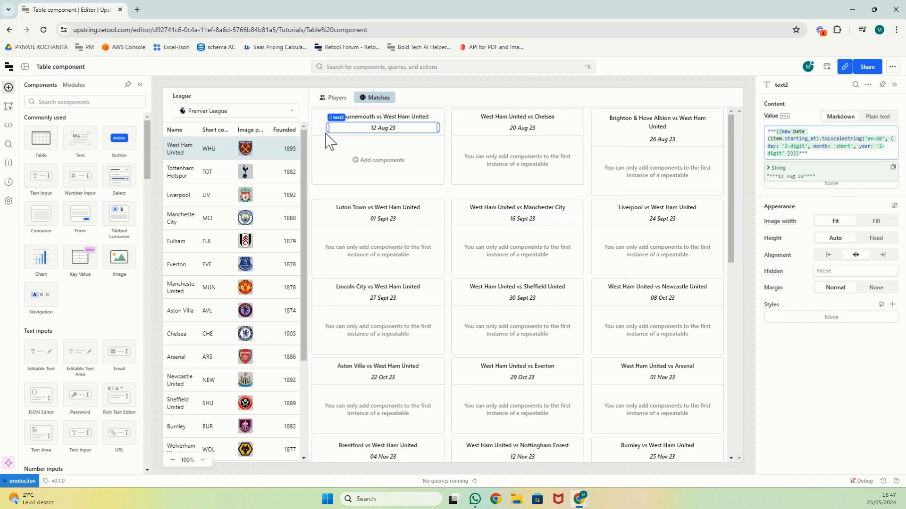
left_click_drag(327, 128, 318, 128)
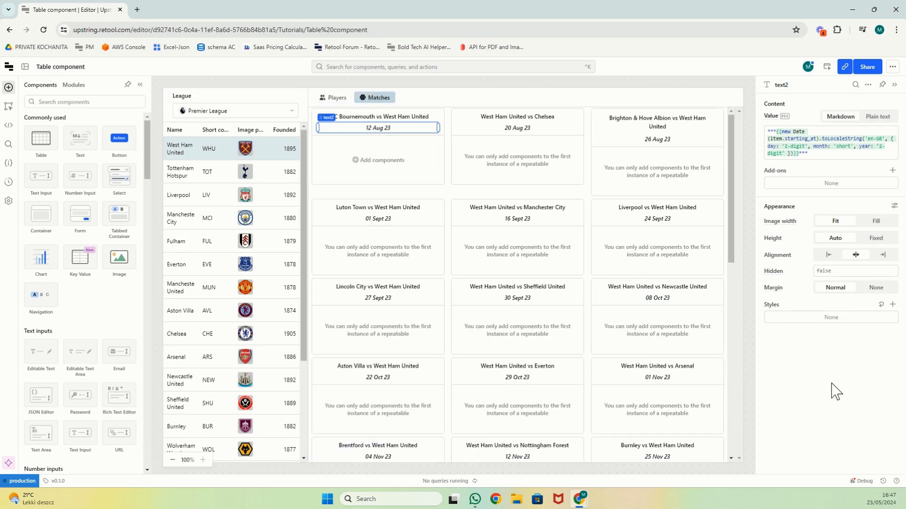
Add an image component to the match card's body, set its height to Fixed and shrink it to about a third of the card's width.
left_click(66, 102)
type("image")
left_click_drag(38, 139, 339, 156)
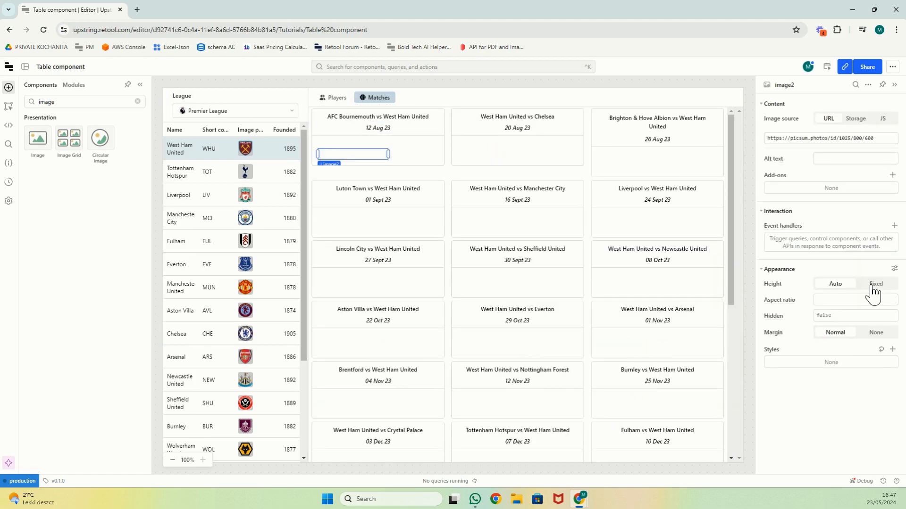
left_click(873, 285)
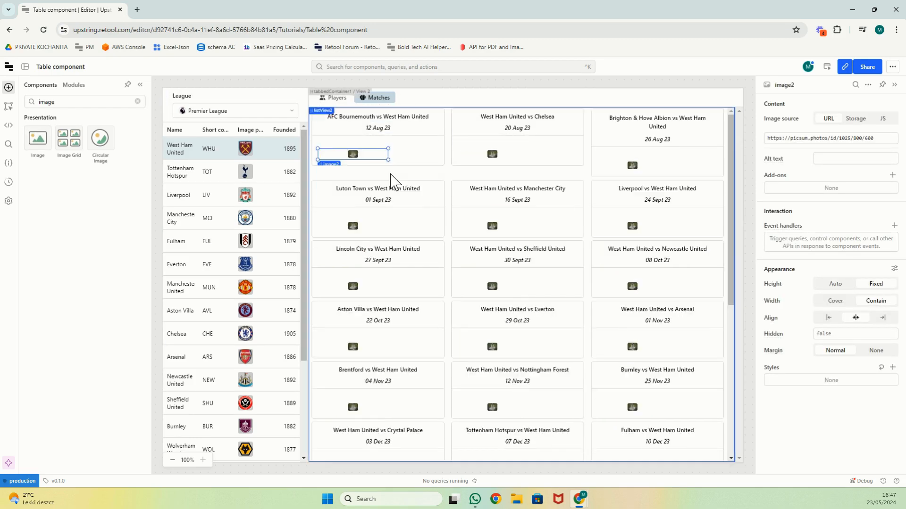
left_click_drag(389, 156, 344, 148)
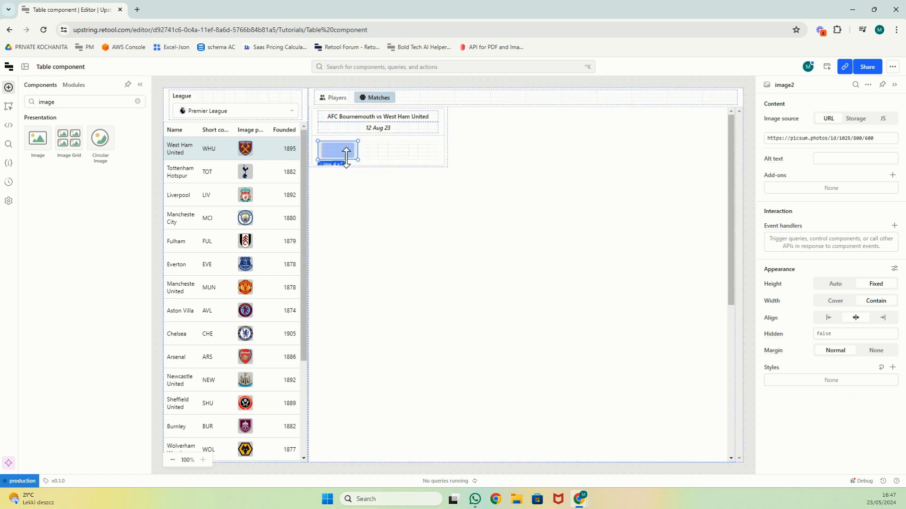
View the matches query's state and expand the first match's scores to examine the goals and participant fields of the first score entry.
left_click(9, 125)
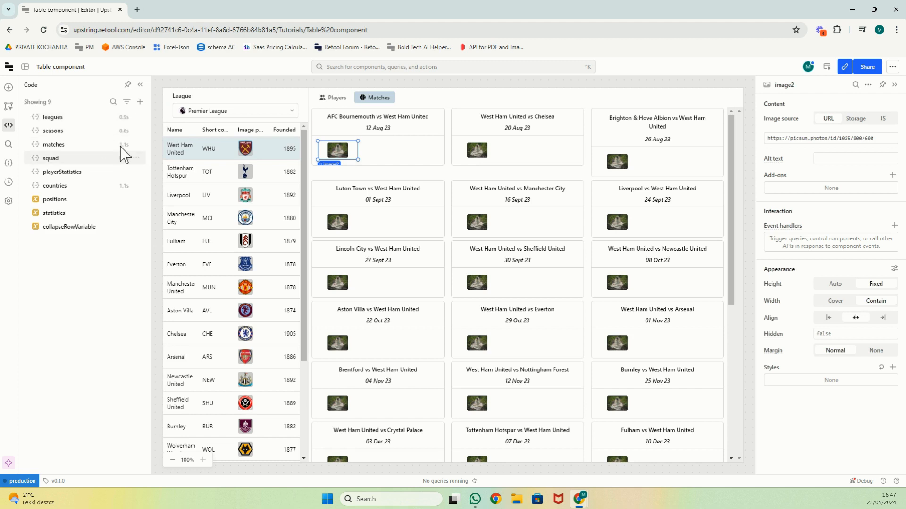
left_click(136, 145)
left_click(69, 177)
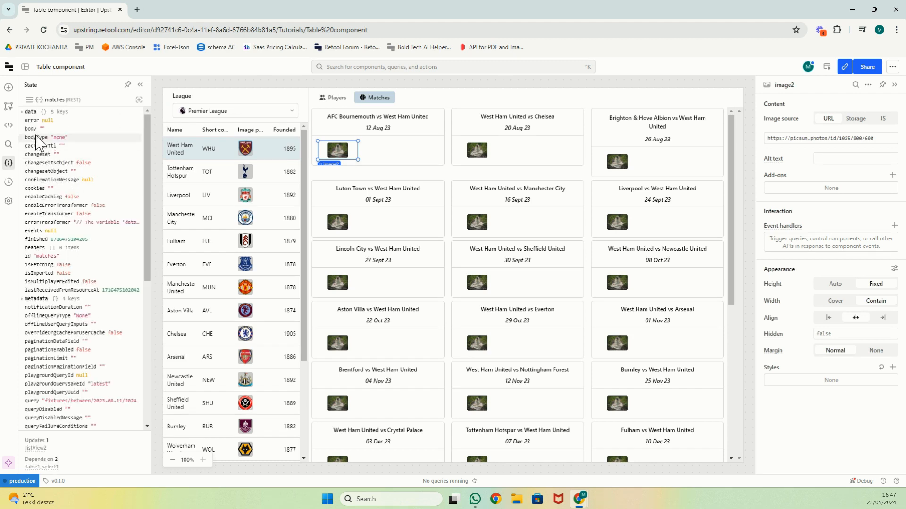
left_click(24, 113)
left_click(28, 120)
left_click(32, 129)
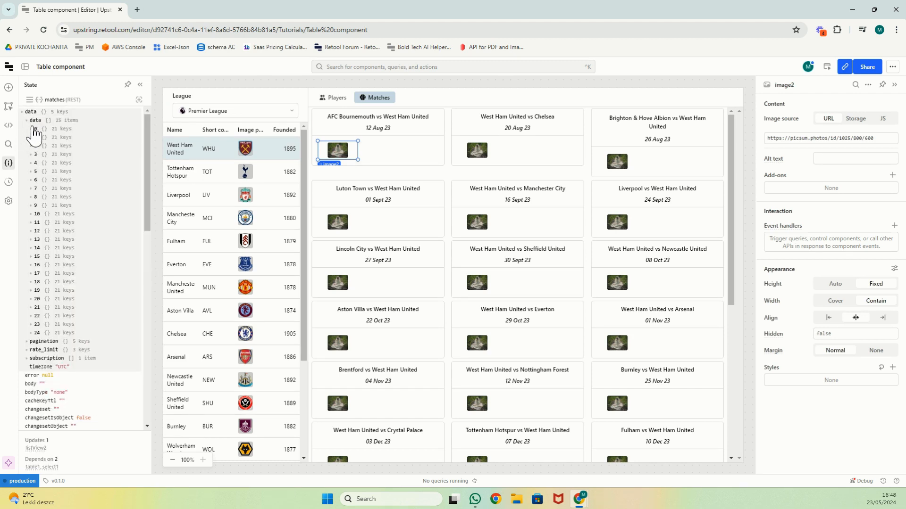
left_click(36, 248)
left_click(41, 256)
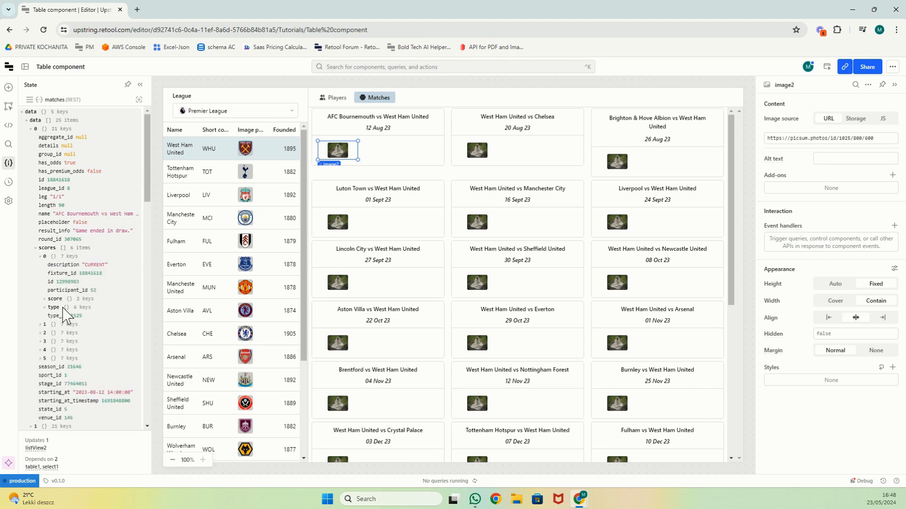
left_click(45, 299)
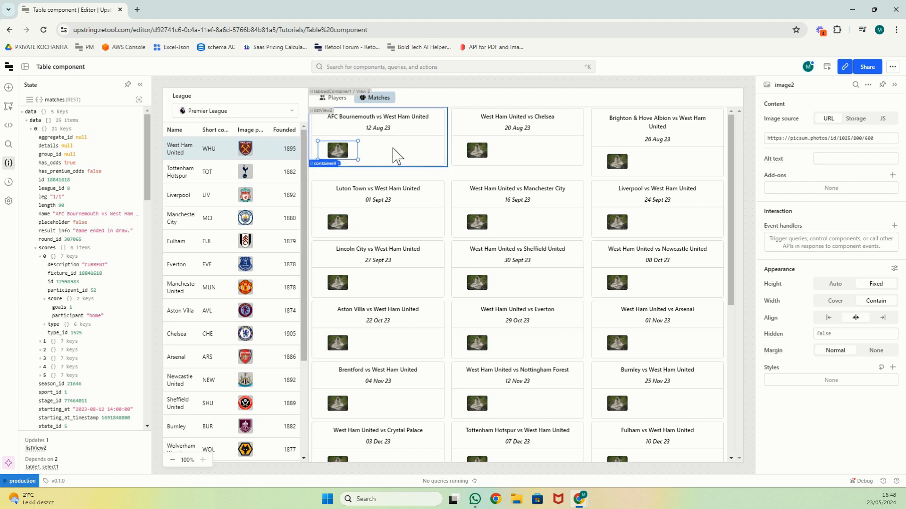
Replace the match card image's URL with an expression that calls filter on item.scores.
left_click(824, 138)
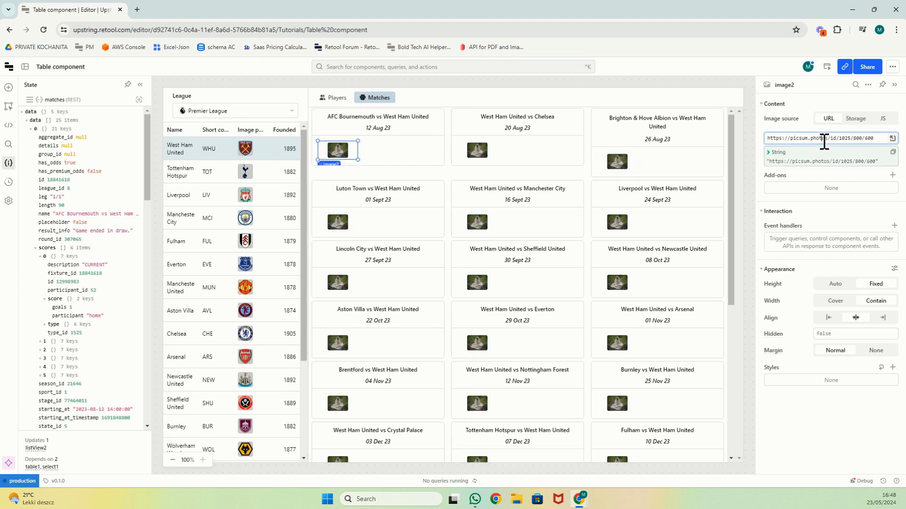
triple_click(824, 138)
type("{{")
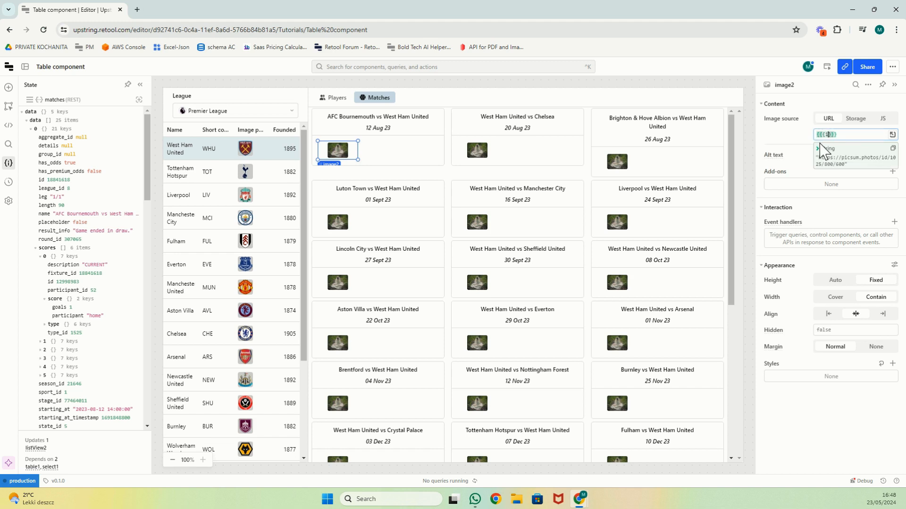
type("item.")
key("BackSpace")
key("BackSpace")
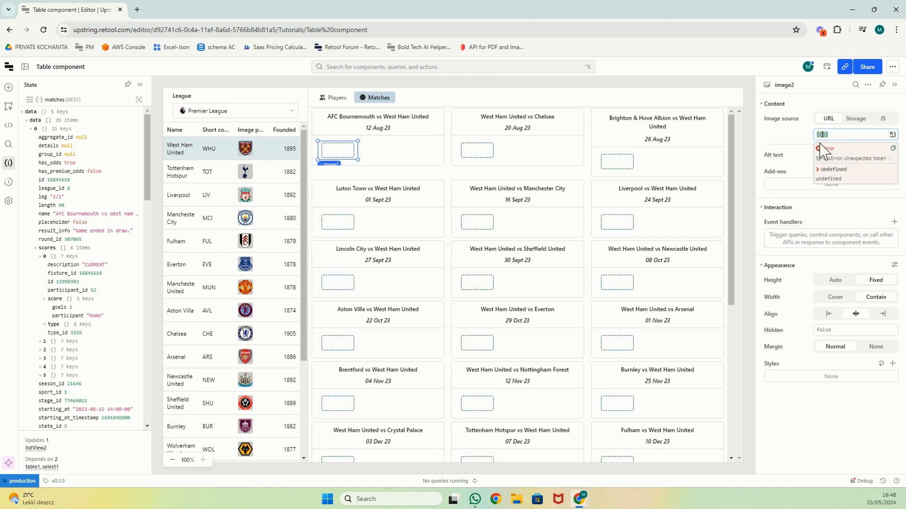
type("item.scores")
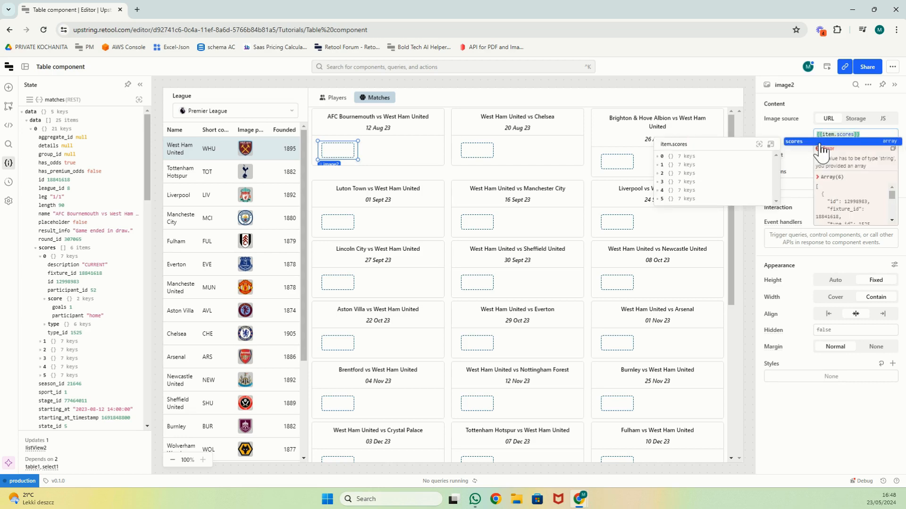
type(".filter")
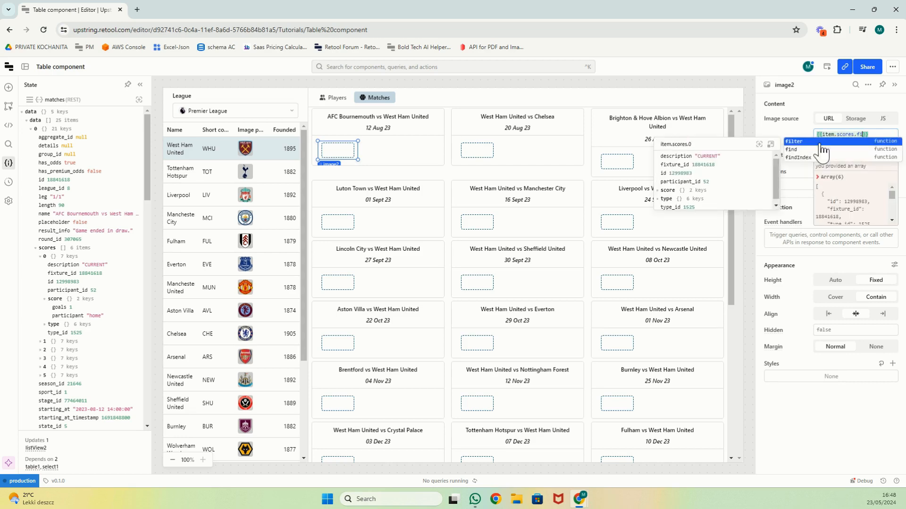
Complete the image expression with conditions x.description === "CURRENT" && x.score.participant === "home", switch filter to find and return score.goals.
type("( x => x.description")
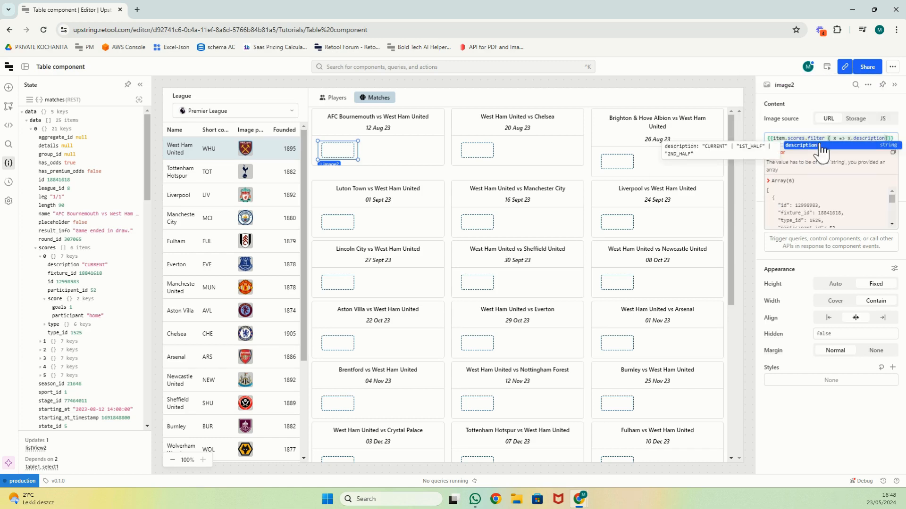
type(" === \"CU")
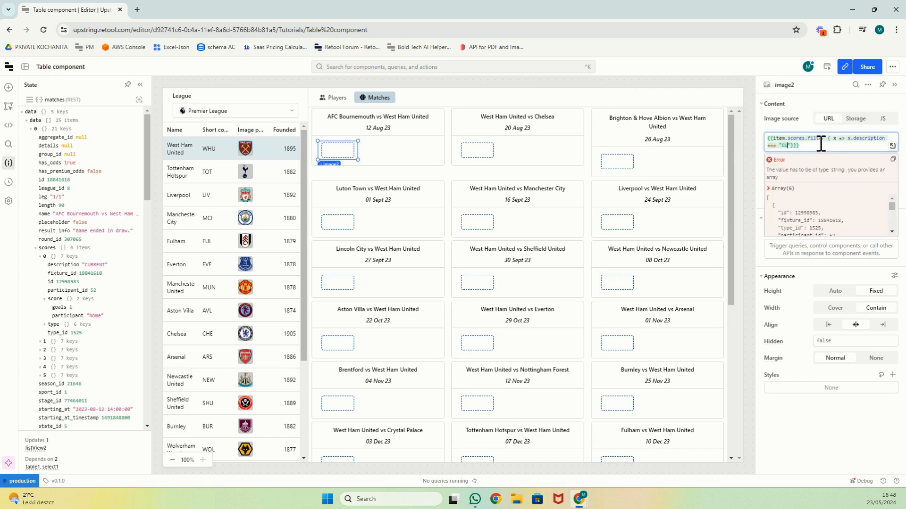
type("RRENT\" && x")
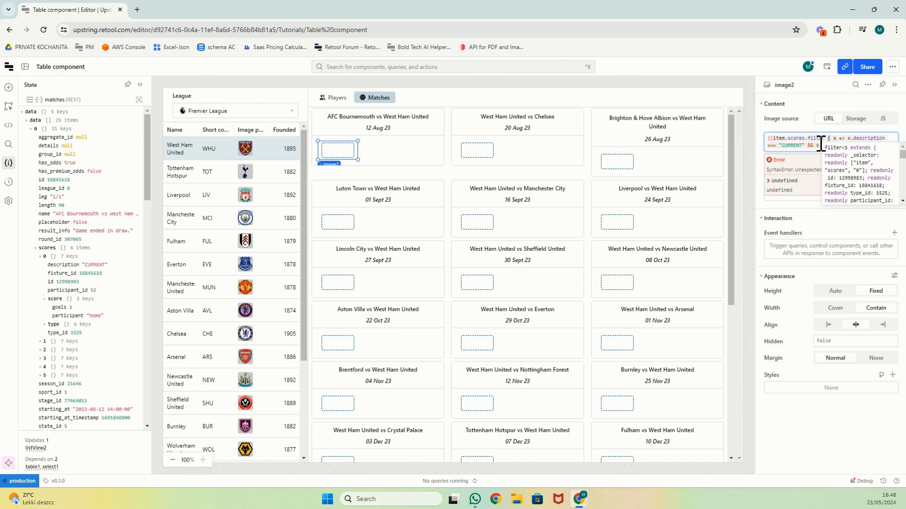
type(".score")
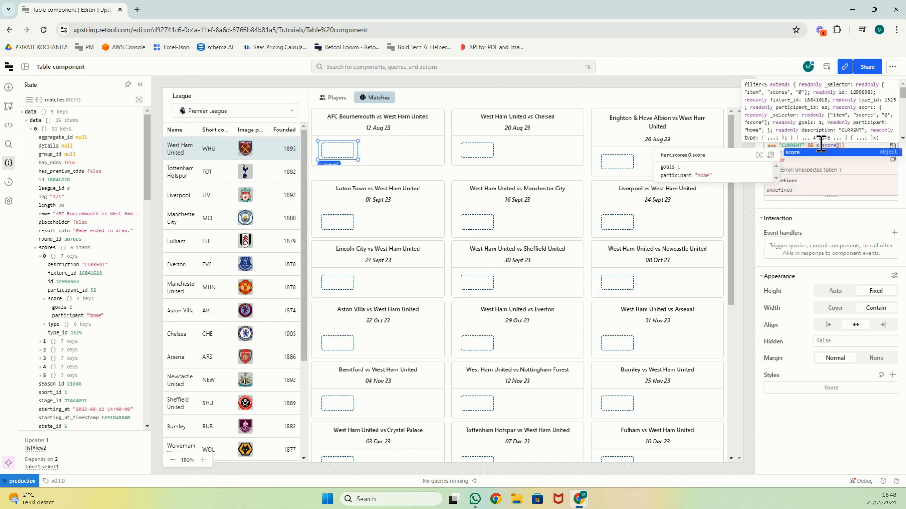
type(".partic")
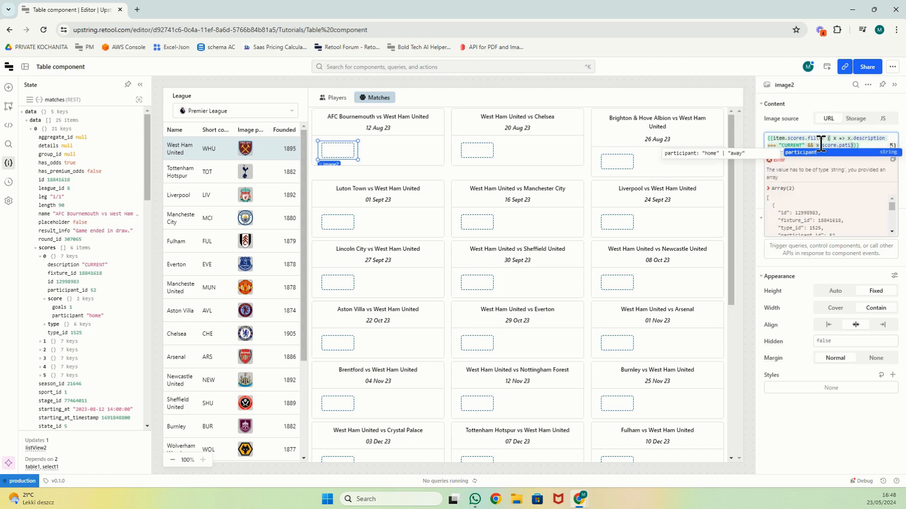
key("Tab")
type("=== \"")
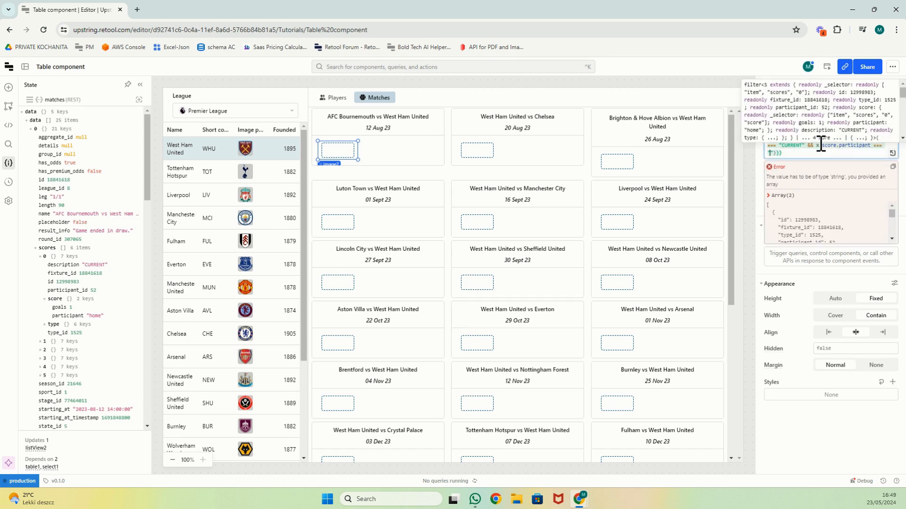
type("home")
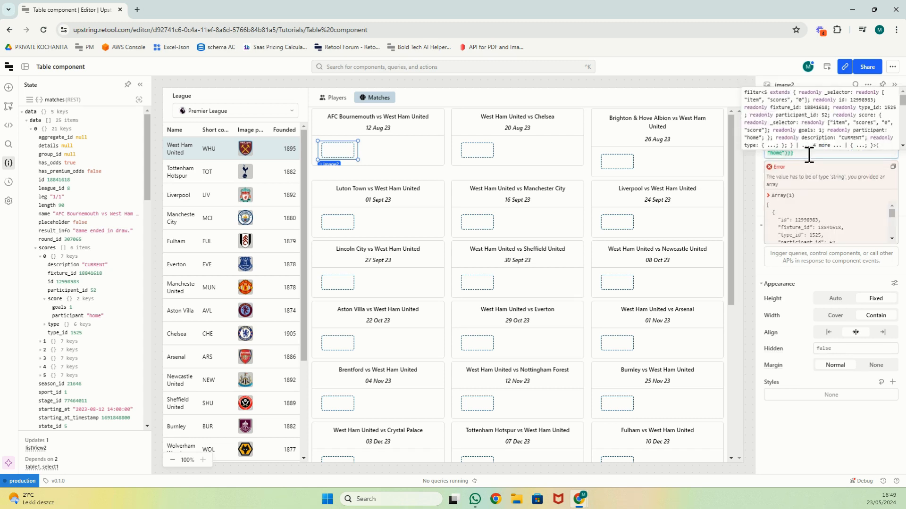
type("fi")
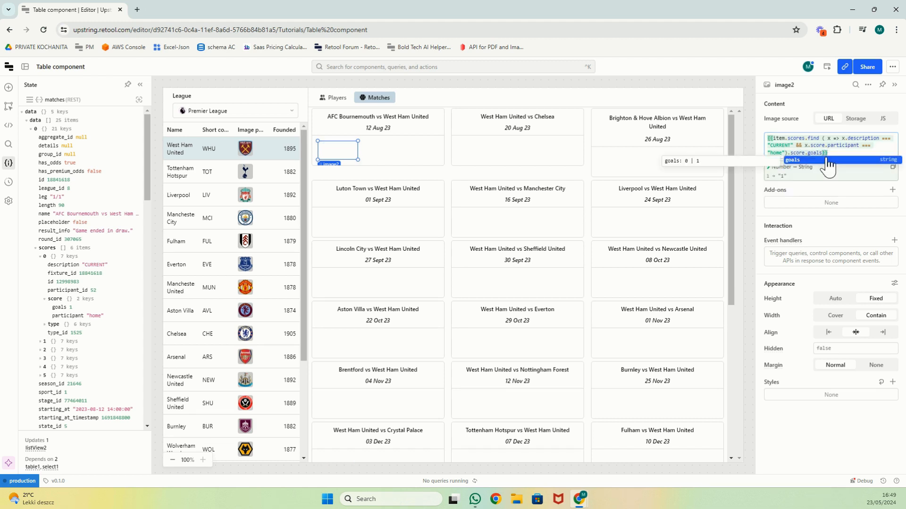
left_click(827, 160)
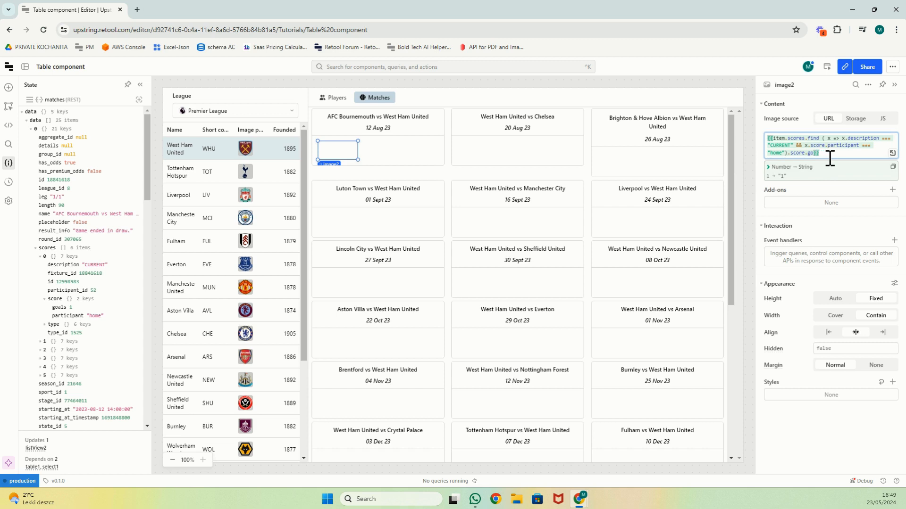
Set the matches query's include parameter to scores.participant and run the query.
left_click(44, 325)
left_click(44, 324)
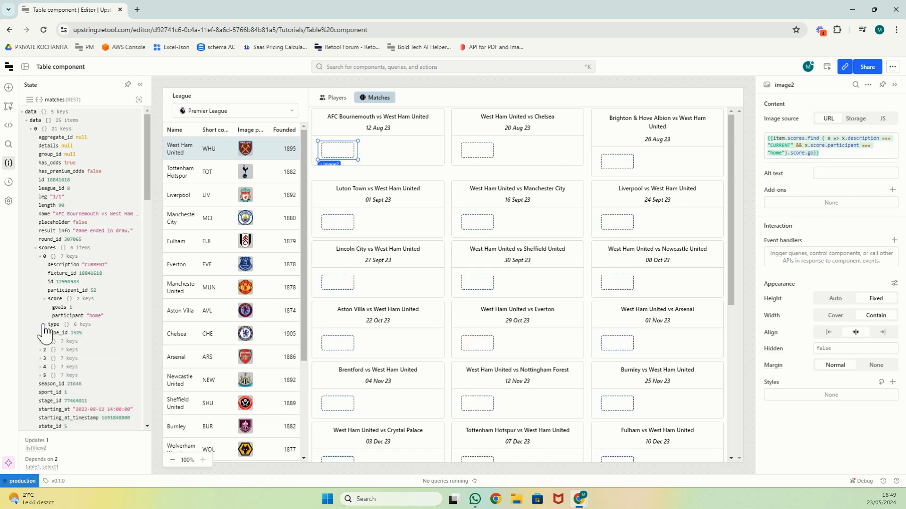
left_click(44, 299)
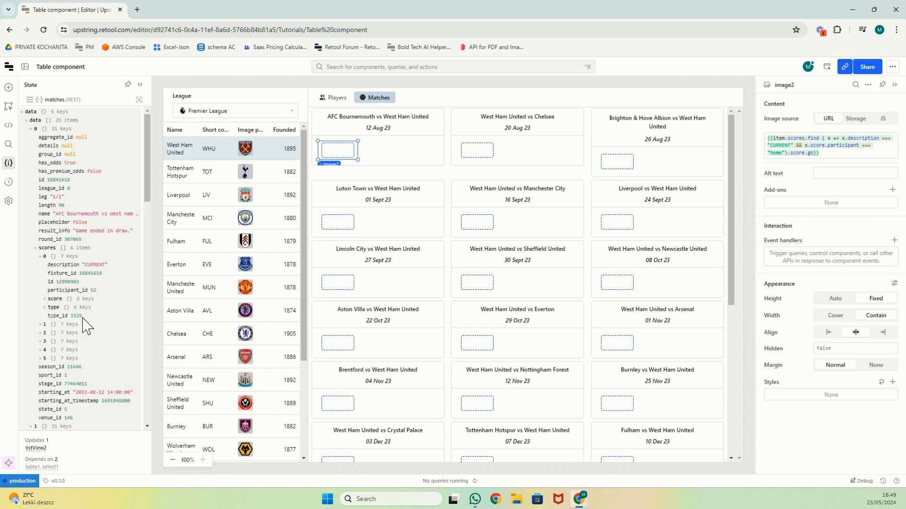
left_click(8, 125)
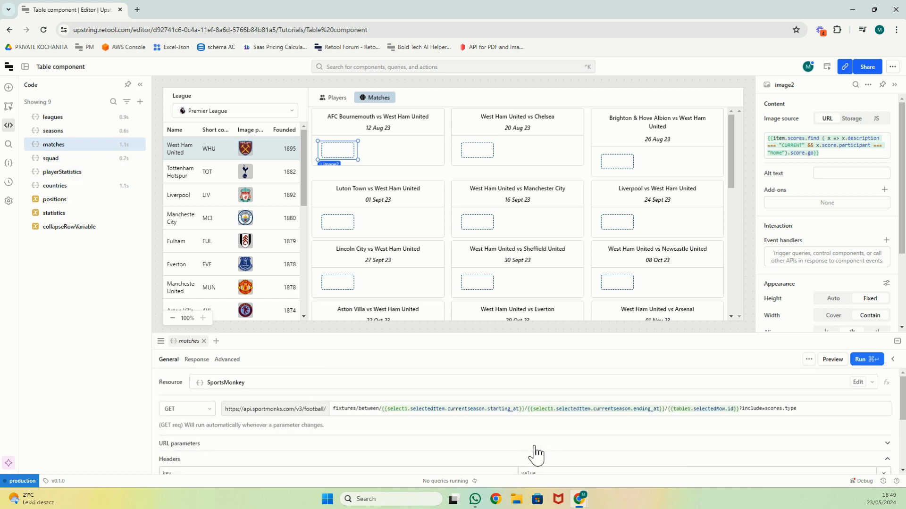
left_click_drag(804, 412, 786, 409)
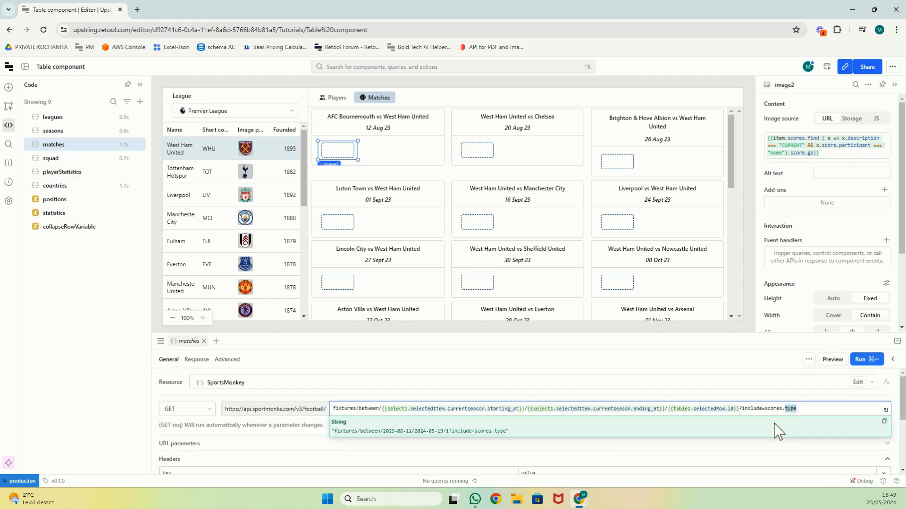
type("participant")
left_click(860, 359)
View the matches query's state and expand the first match's first score entry to examine its participant fields.
left_click(136, 145)
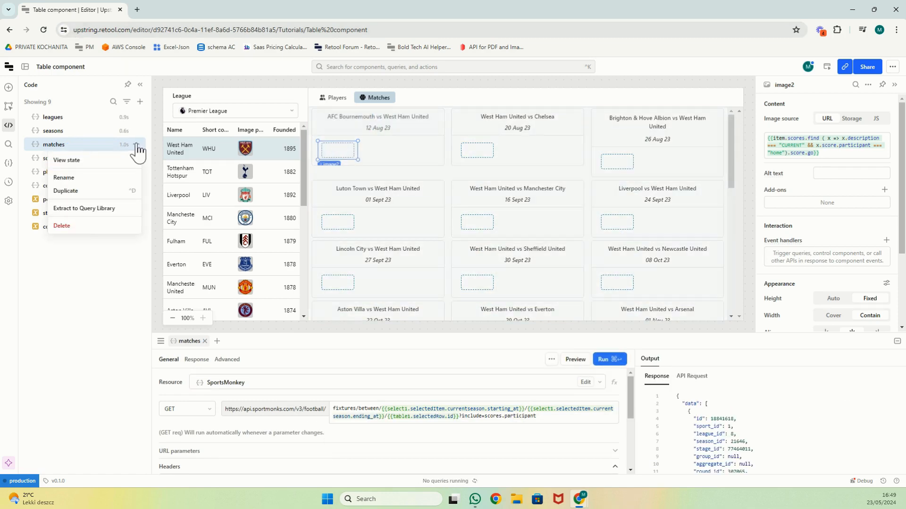
left_click(78, 160)
left_click(22, 112)
left_click(26, 120)
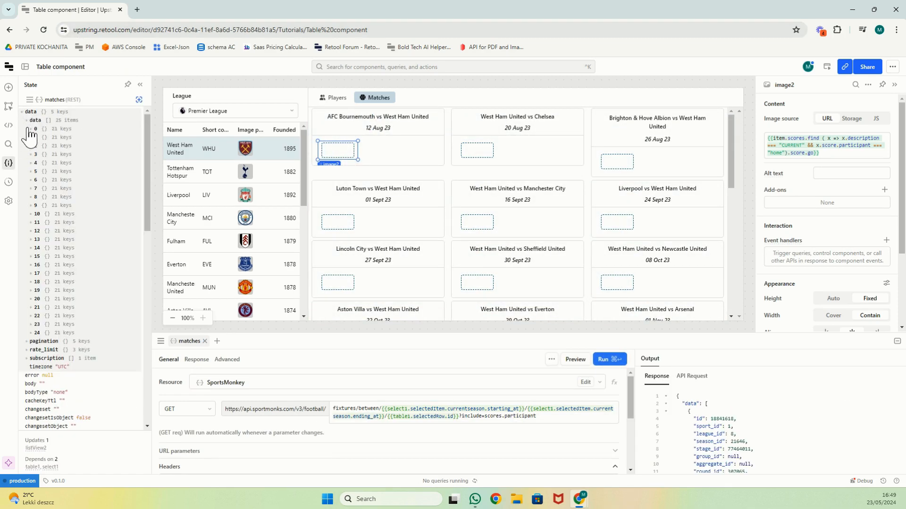
left_click(31, 129)
left_click(36, 247)
left_click(40, 257)
left_click(45, 290)
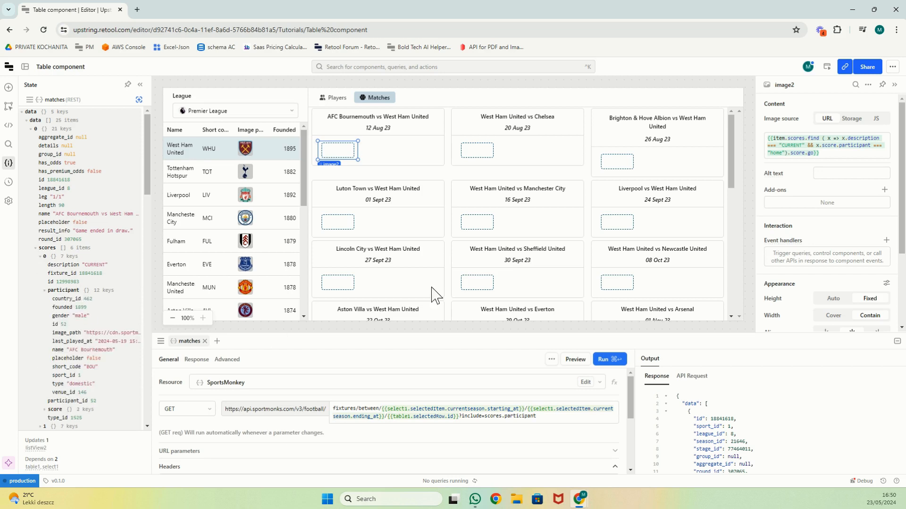
Make the home image's source expression return participant.image_path and increase the image's height slightly.
left_click(816, 152)
left_click_drag(816, 153, 794, 155)
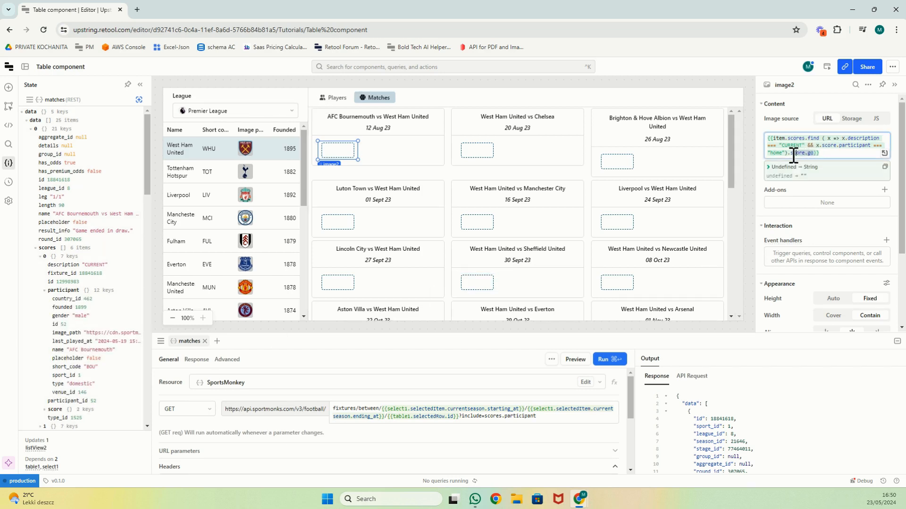
type("participant")
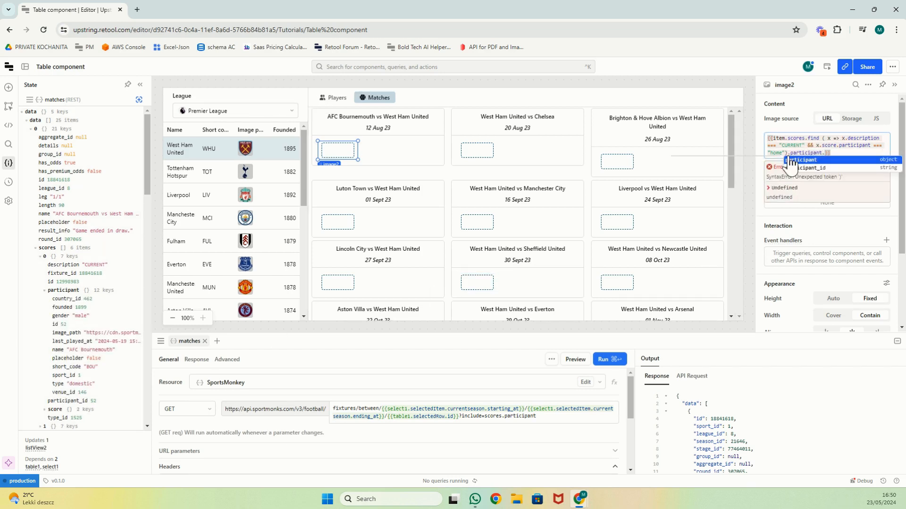
type(".image_path")
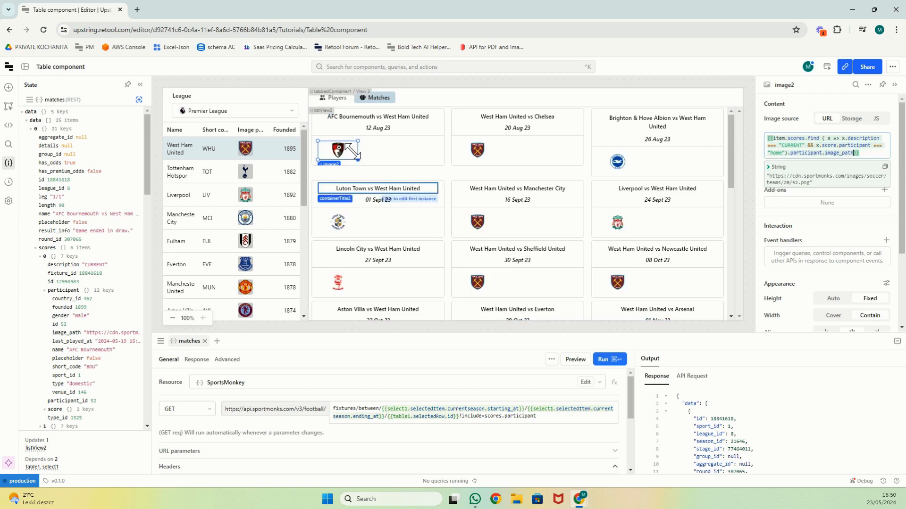
left_click_drag(358, 163, 360, 169)
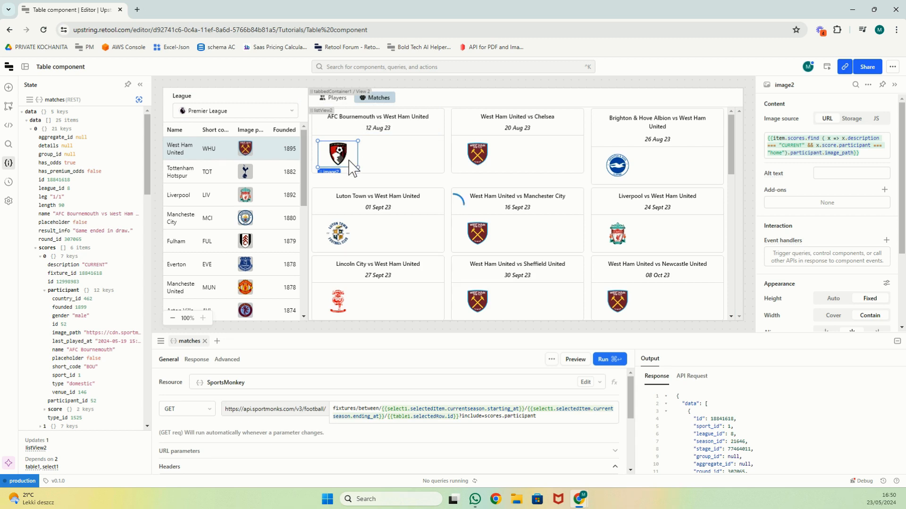
Duplicate the home team image and place the copy at the right side of the card's body.
key("ctrl+c")
key("ctrl+v")
left_click_drag(348, 159, 418, 152)
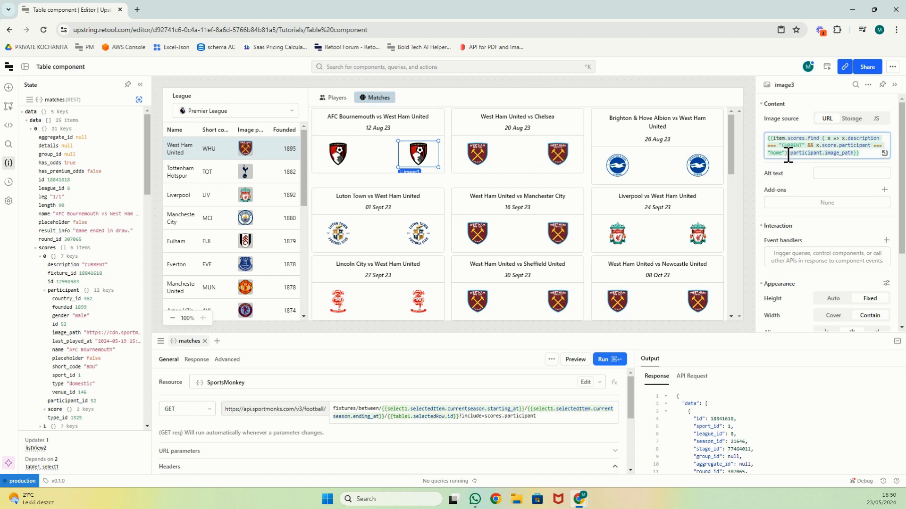
Change the participant condition in the copied image's source expression to "away".
left_click(787, 155)
key("BackSpace")
key("BackSpace")
key("BackSpace")
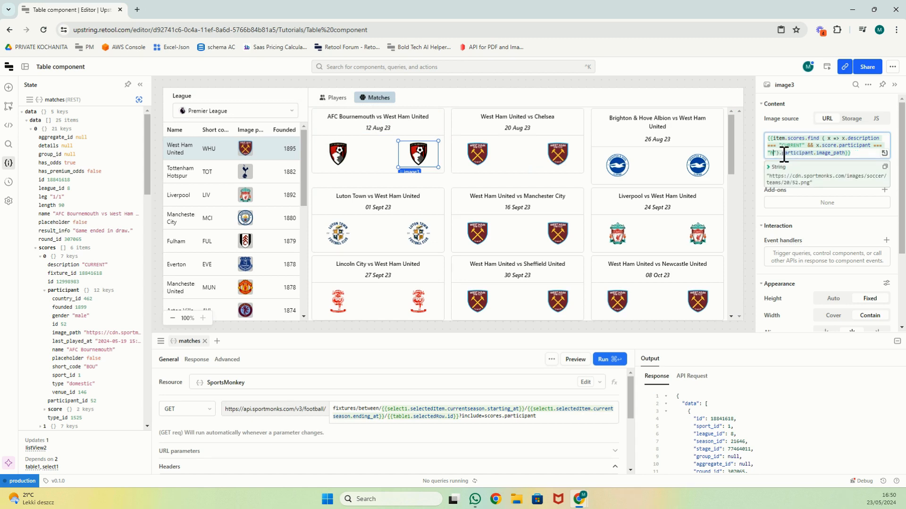
key("BackSpace")
type("away")
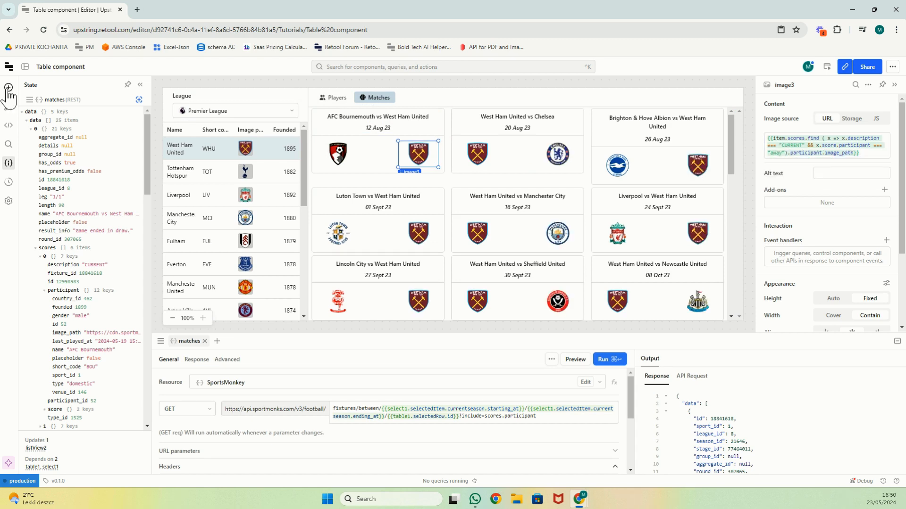
Add a text component between the two team images and replace its value with a copy of the home image's source expression.
left_click(8, 88)
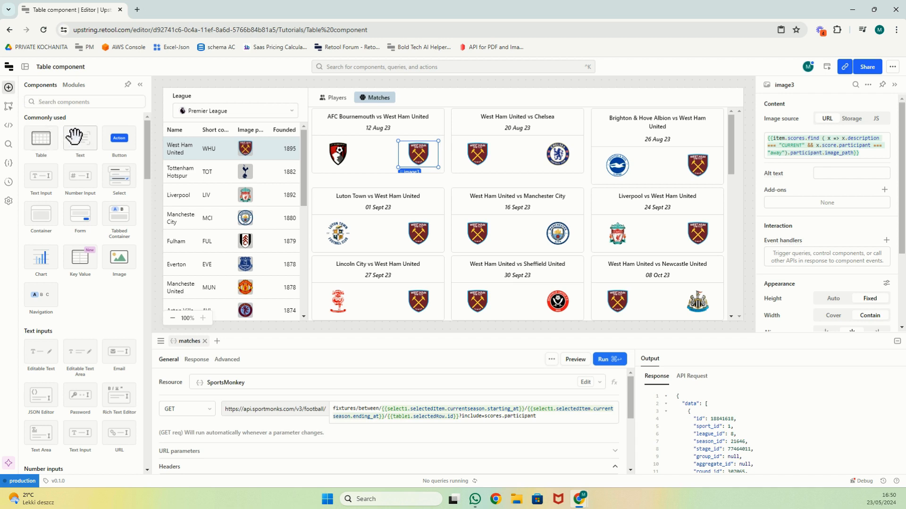
left_click_drag(75, 137, 394, 155)
left_click(843, 137)
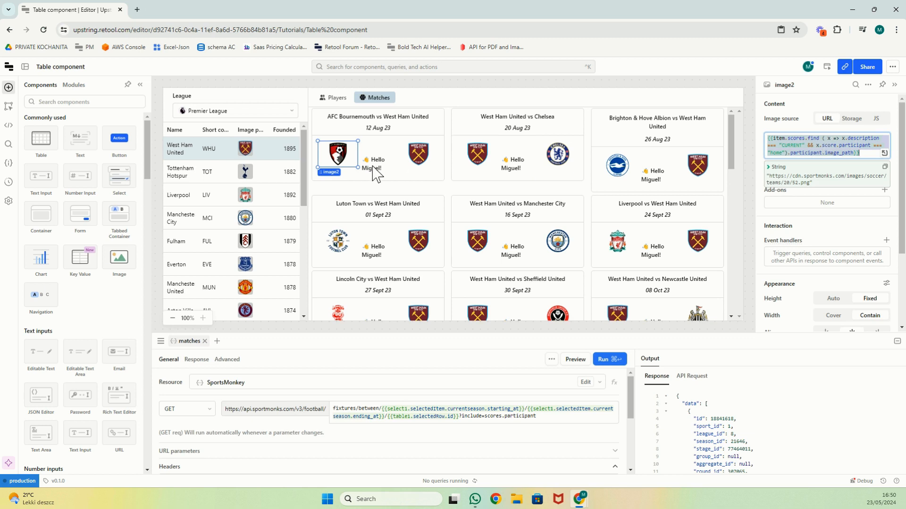
left_click(373, 168)
left_click(807, 137)
key("ctrl+a")
key("ctrl+v")
Make the new text's expression return score.goals for the home team instead of the image path.
left_click(8, 126)
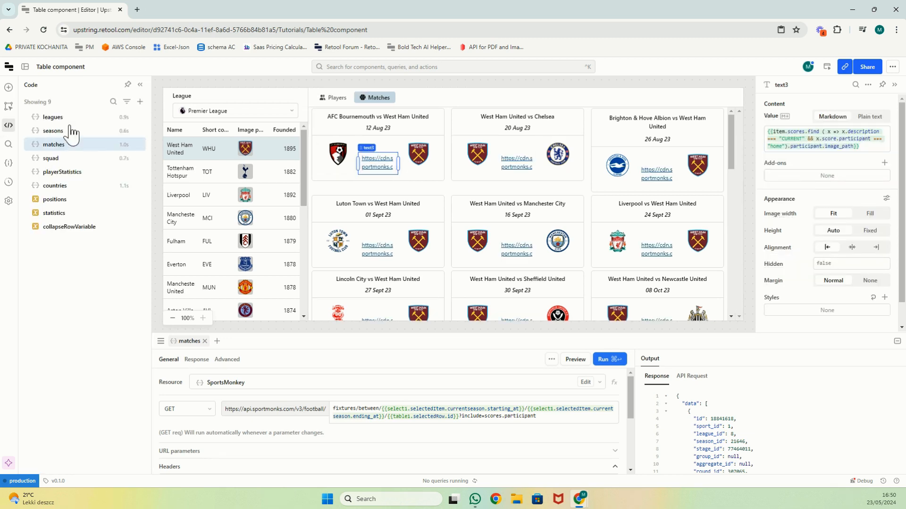
left_click(136, 145)
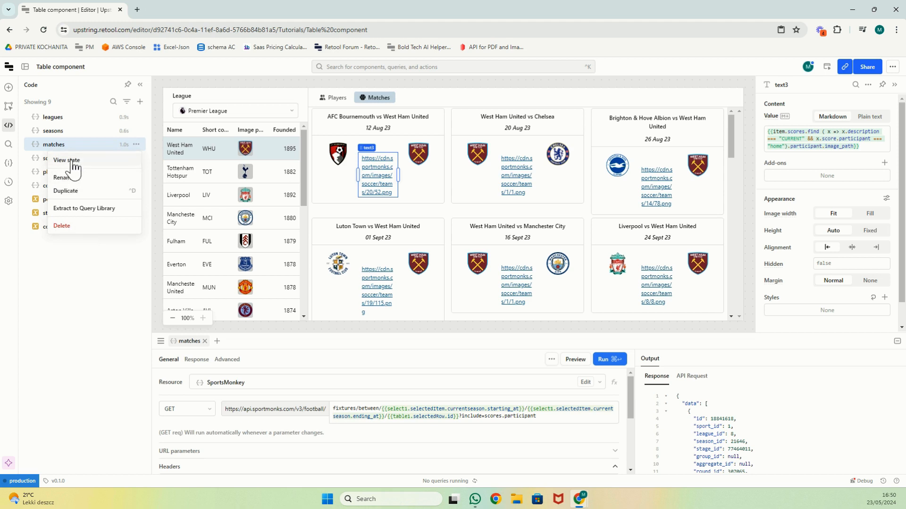
left_click(843, 145)
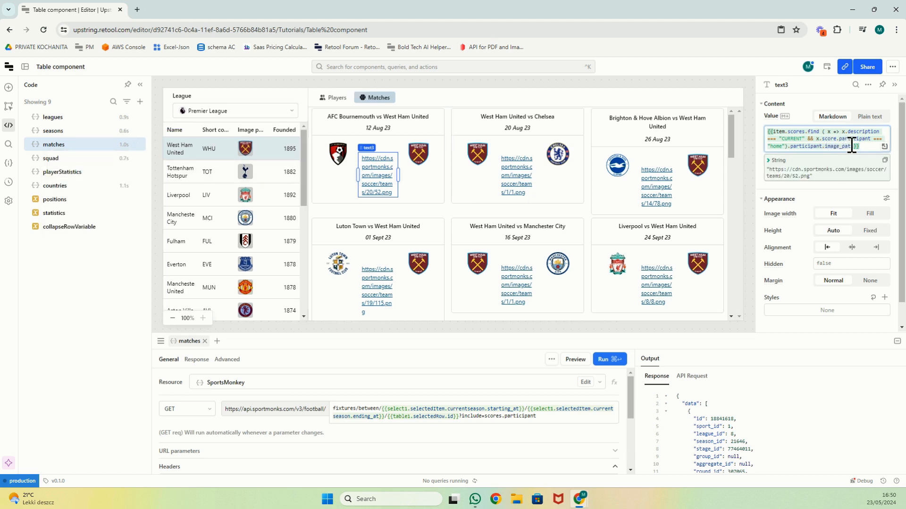
left_click_drag(854, 147, 792, 147)
type("score.")
type("goals")
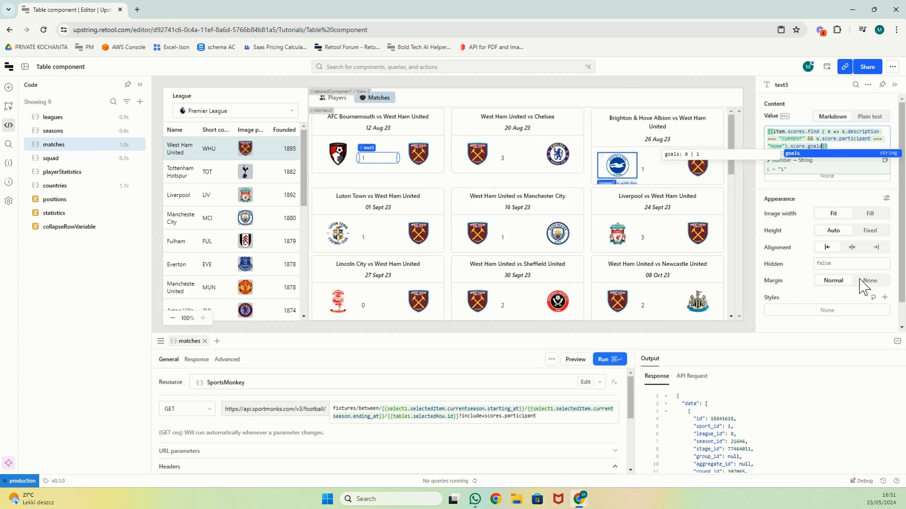
Prefix the home goals text's value with "####" to make it a heading and adjust the text's placement beside the home logo.
left_click(769, 133)
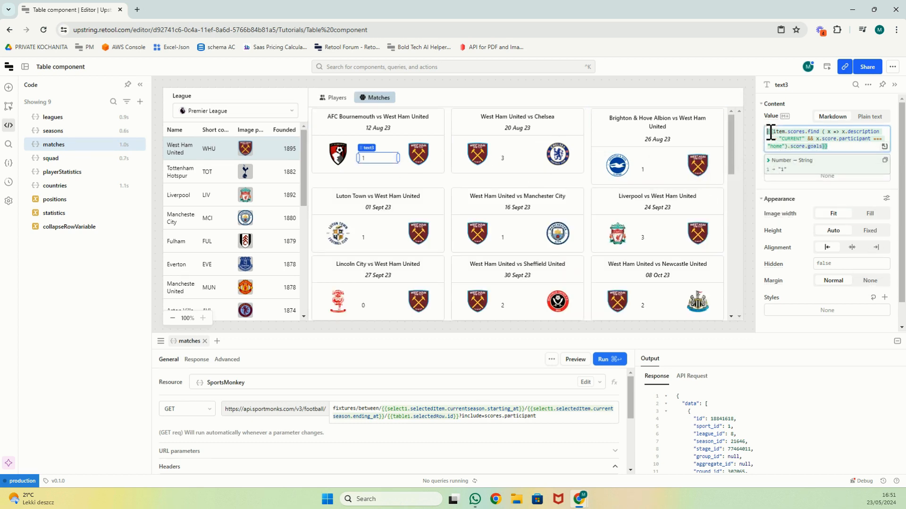
type("####")
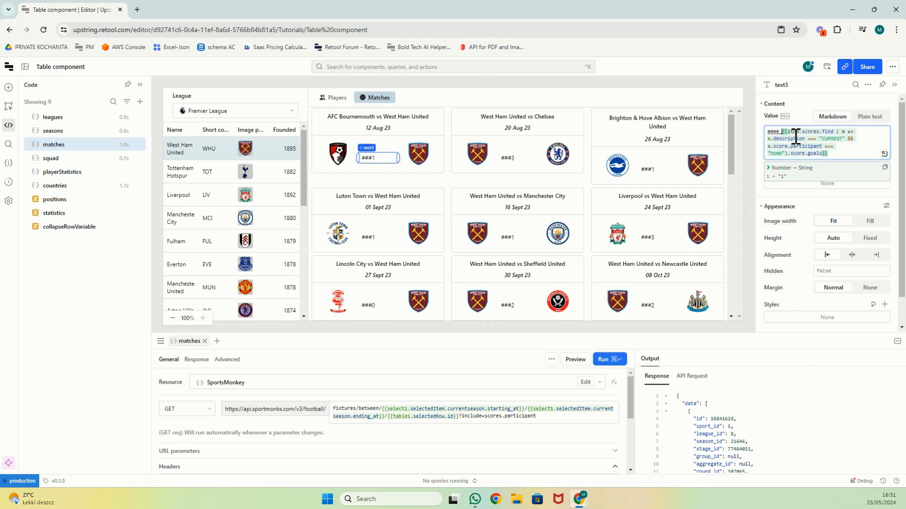
left_click(374, 160)
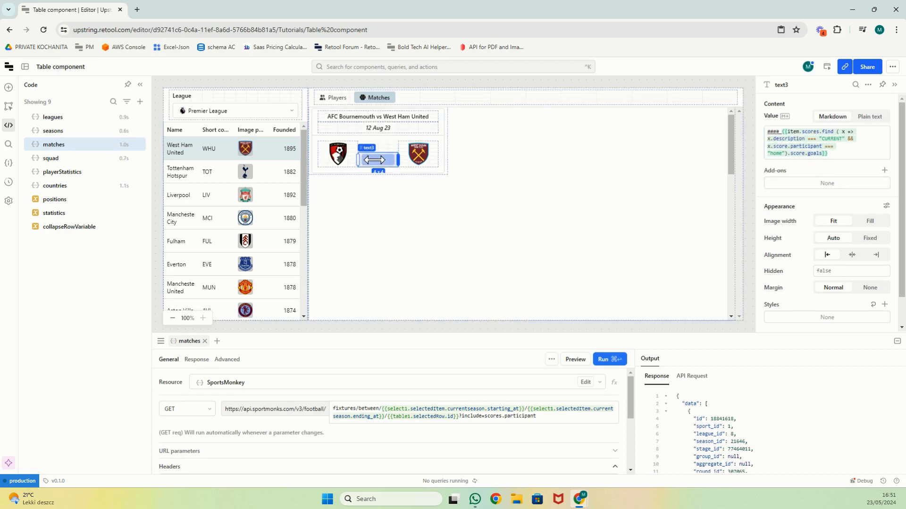
Narrow both team logos towards the card's edges and center-align the home goals text right beside the home logo.
left_click(348, 154)
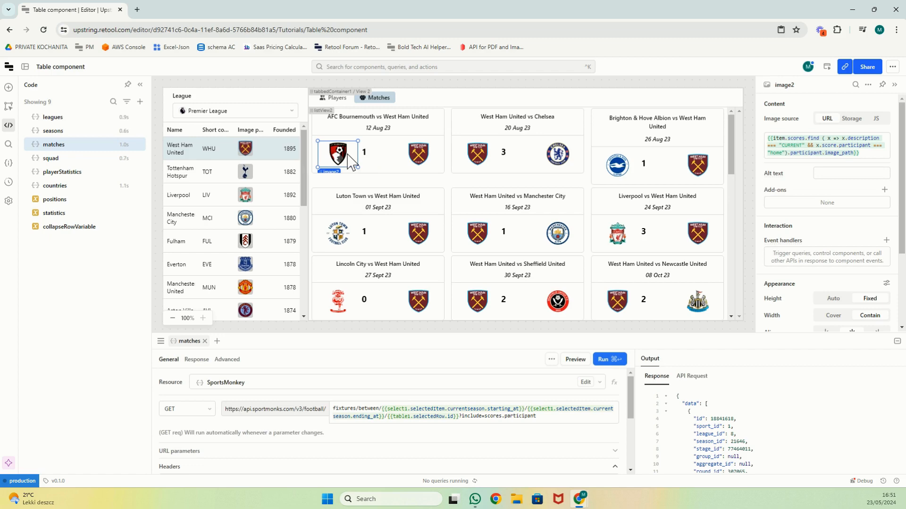
left_click_drag(347, 154, 330, 158)
left_click_drag(361, 156, 355, 158)
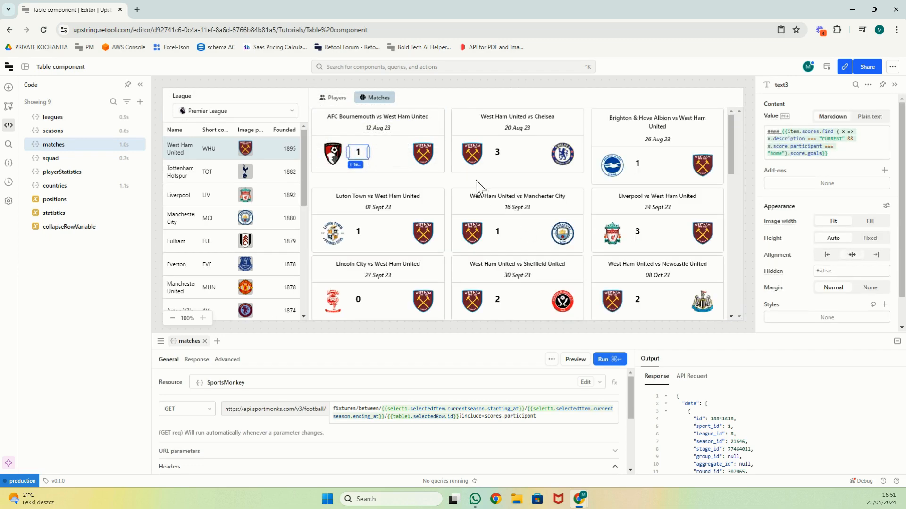
Duplicate the home goals text within the card's body and place the copy beside the away team logo.
left_click(371, 156)
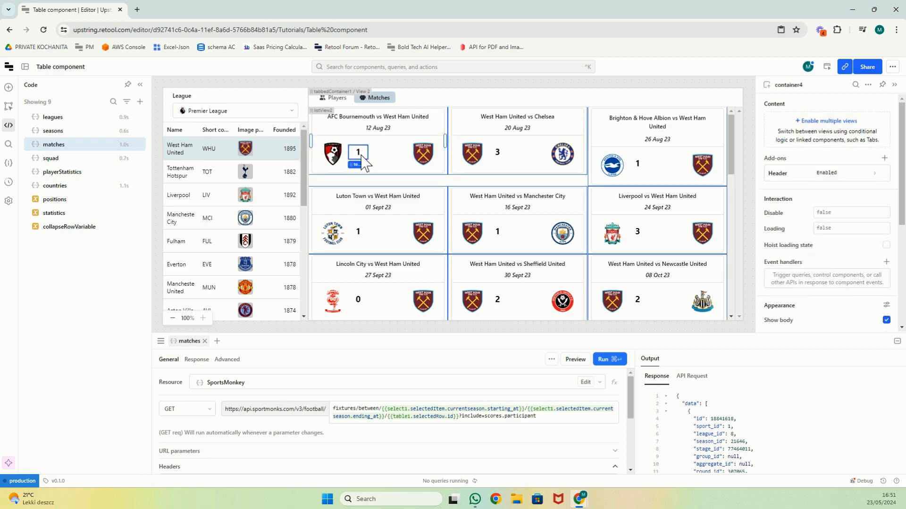
right_click(367, 155)
left_click(382, 194)
left_click(395, 163)
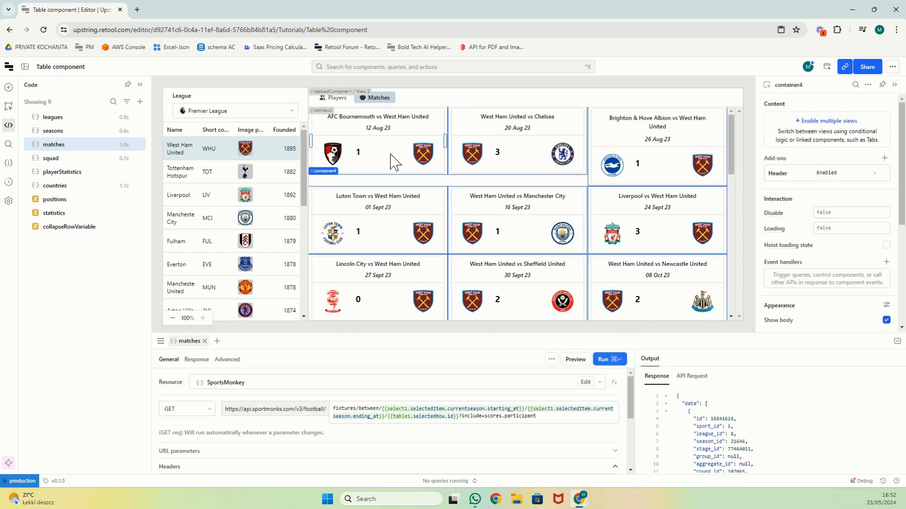
key("ctrl+v")
left_click_drag(325, 173, 423, 151)
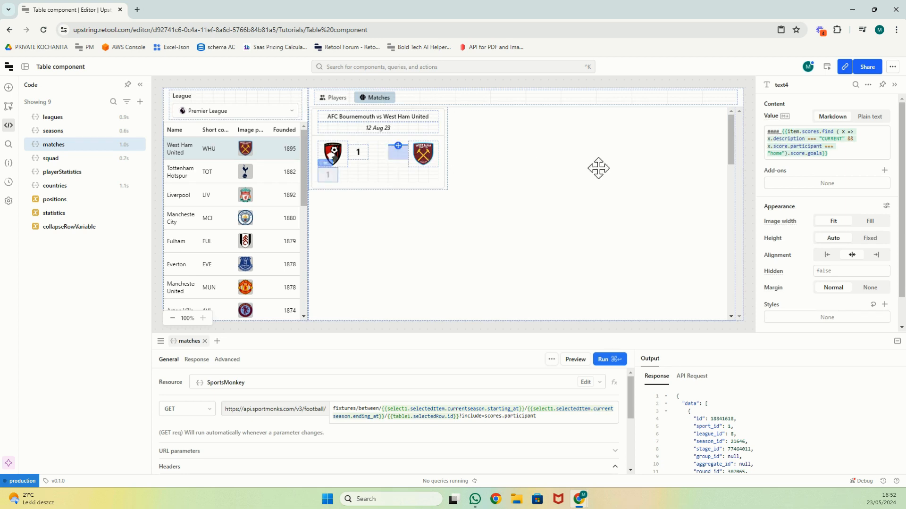
Change the participant condition in the copied goals text's expression to "away".
left_click(784, 154)
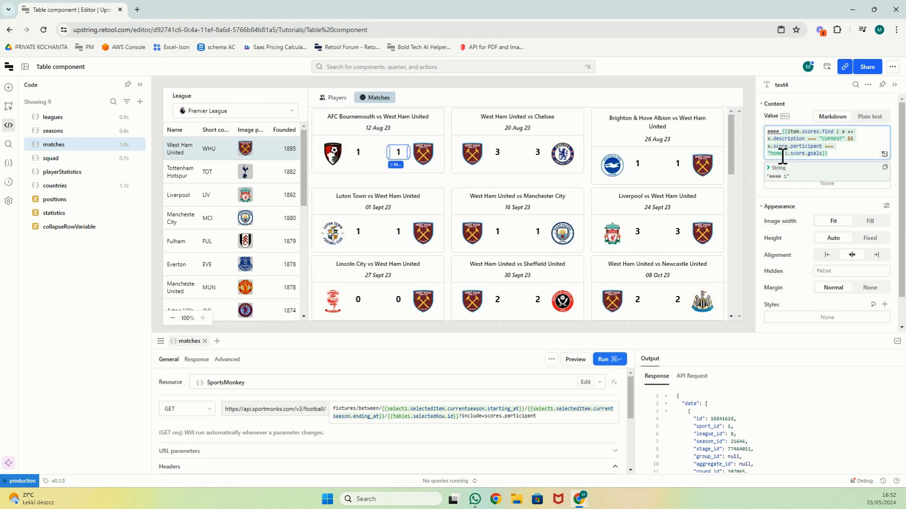
double_click(783, 153)
type("away")
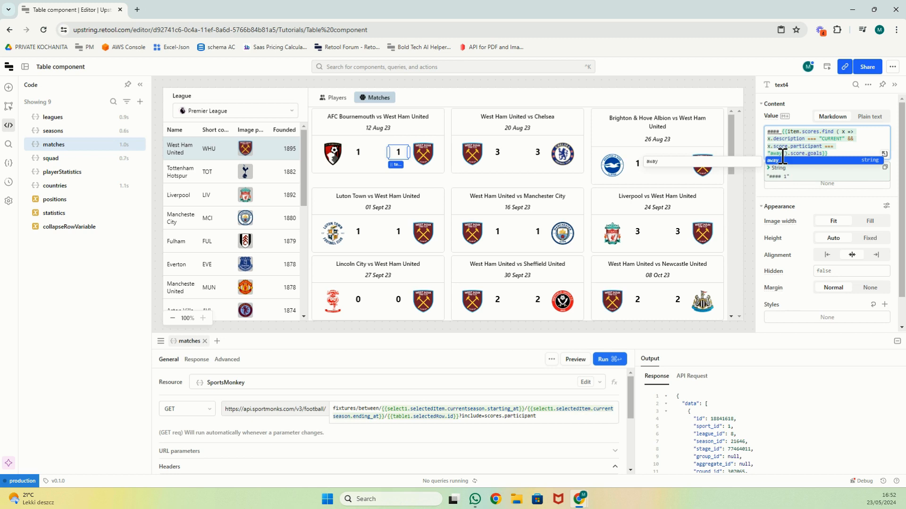
Add a center-aligned text component between the two goals texts with the value "#### -".
left_click(9, 87)
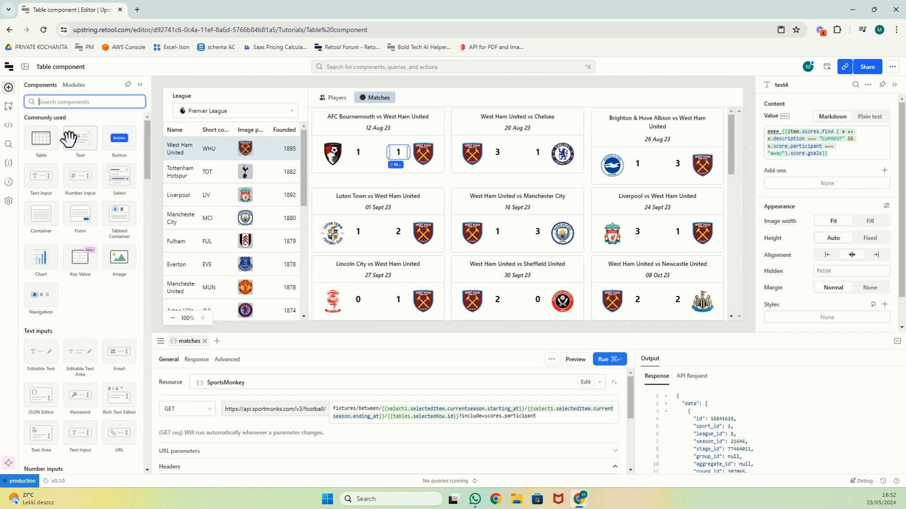
left_click_drag(72, 146, 377, 155)
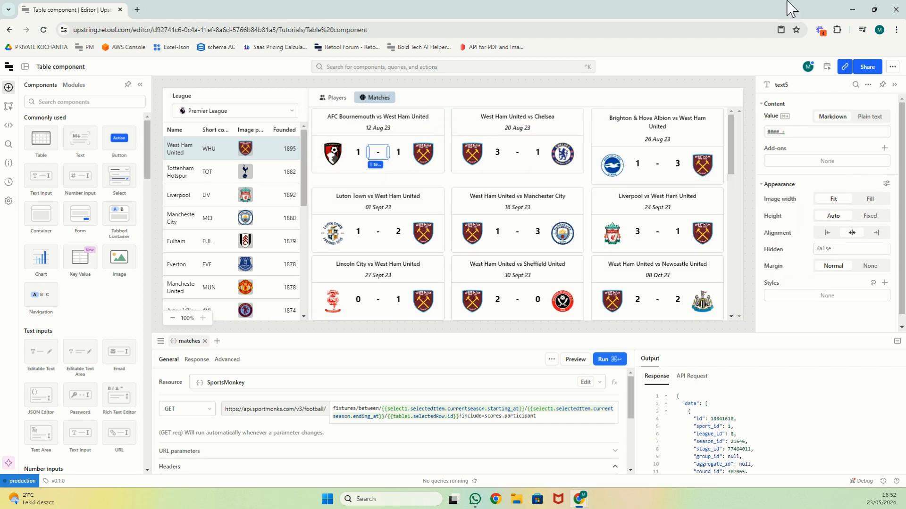
Preview the app and check the match cards for Tottenham Hotspur, switching the team selection to Liverpool.
left_click(827, 67)
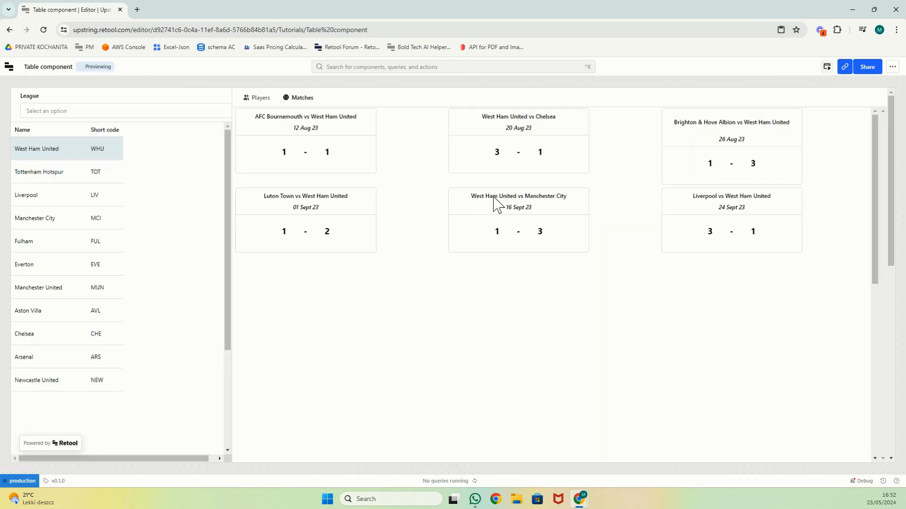
left_click(60, 175)
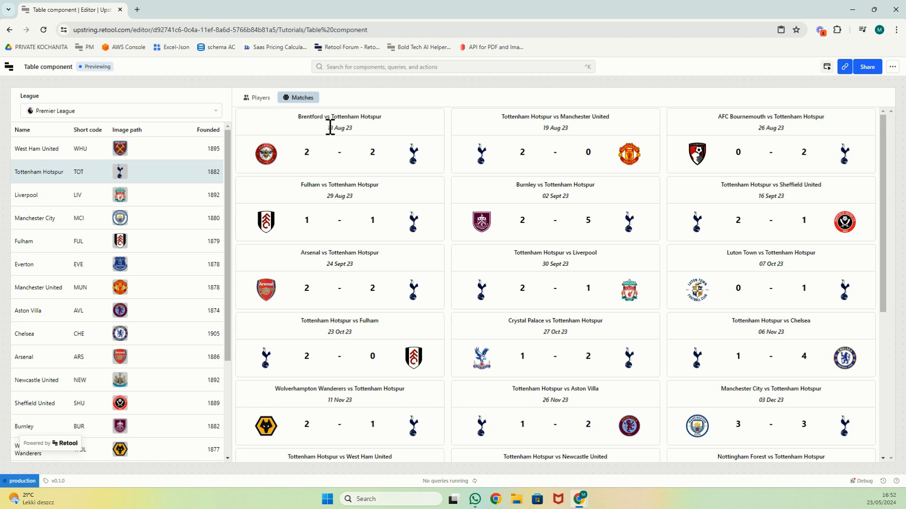
triple_click(334, 199)
left_click(86, 191)
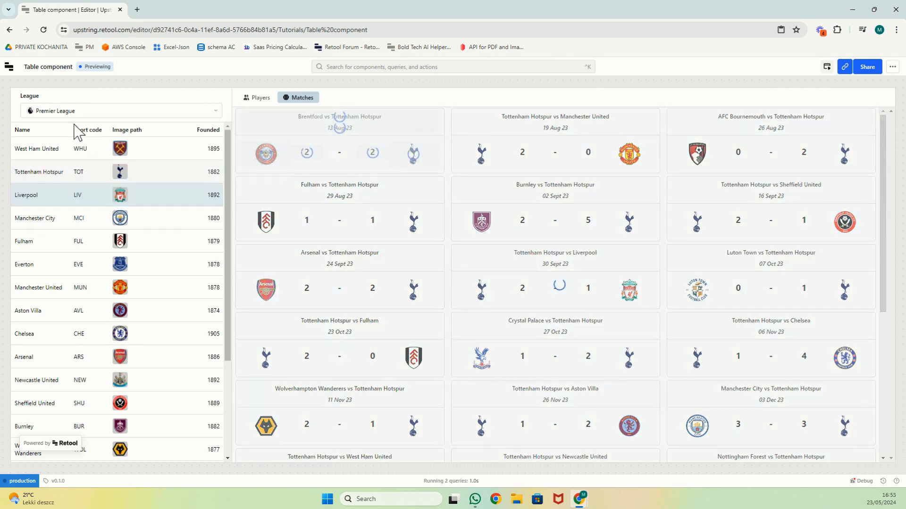
Show Liverpool's players and expand the statistics of the team captain and the third listed player.
left_click(260, 100)
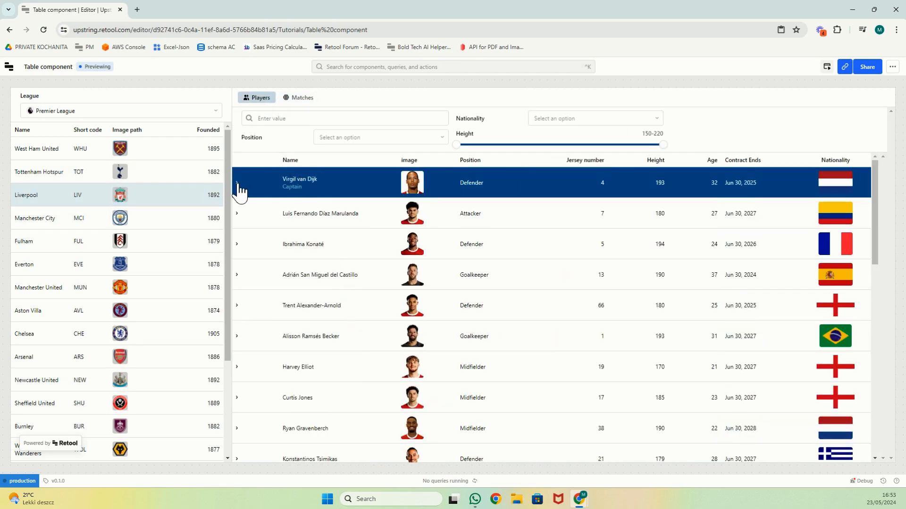
left_click(237, 184)
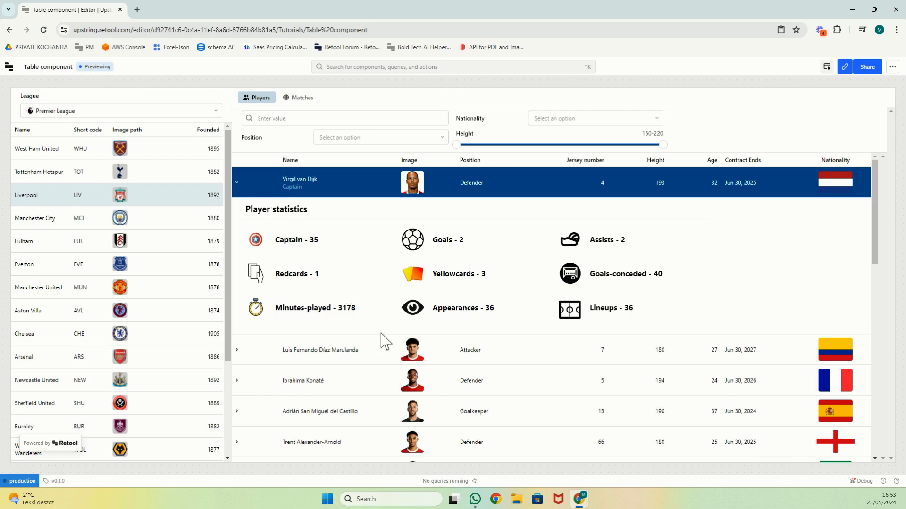
scroll(384, 340, "down", 1)
scroll(288, 367, "up", 1)
left_click(239, 382)
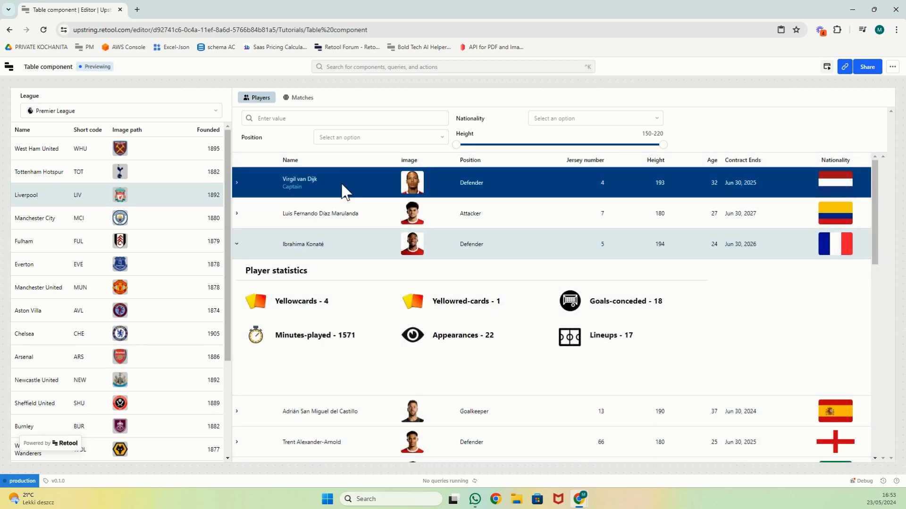
Look through Liverpool's match cards and select Manchester City to load its matches.
left_click(305, 99)
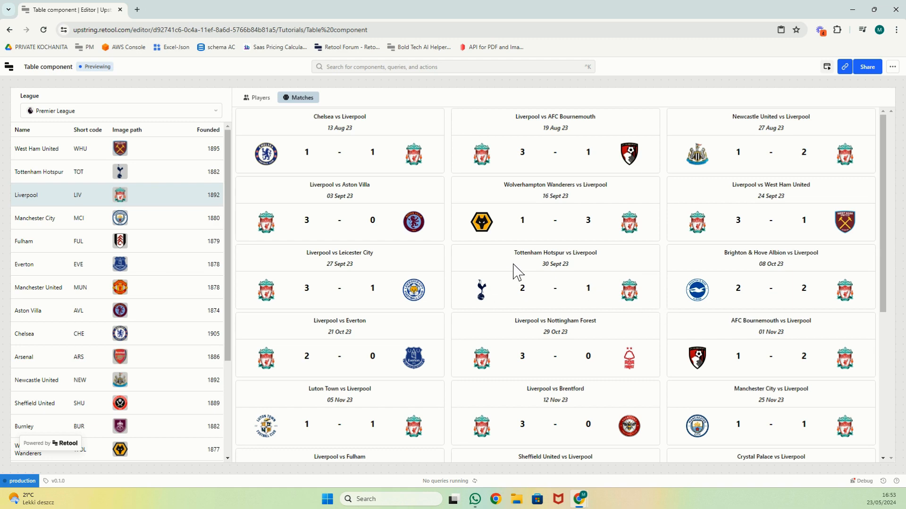
scroll(663, 262, "down", 5)
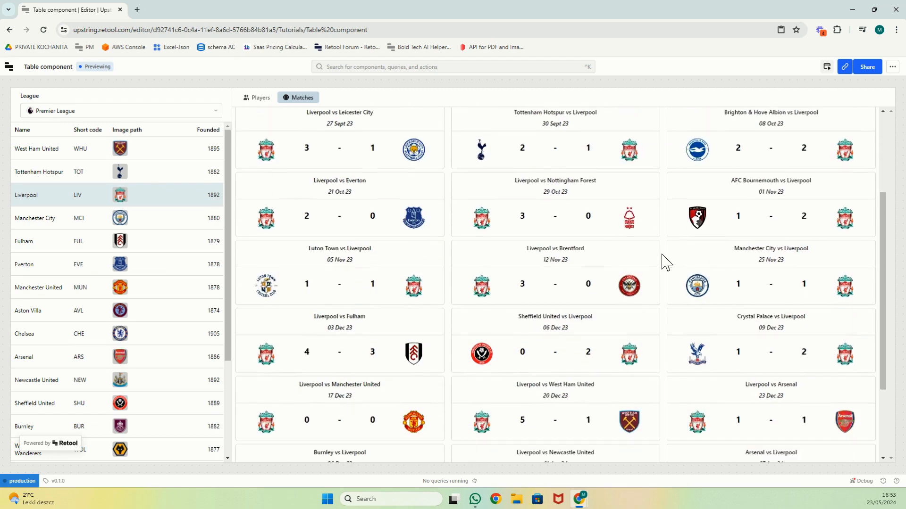
scroll(552, 368, "up", 5)
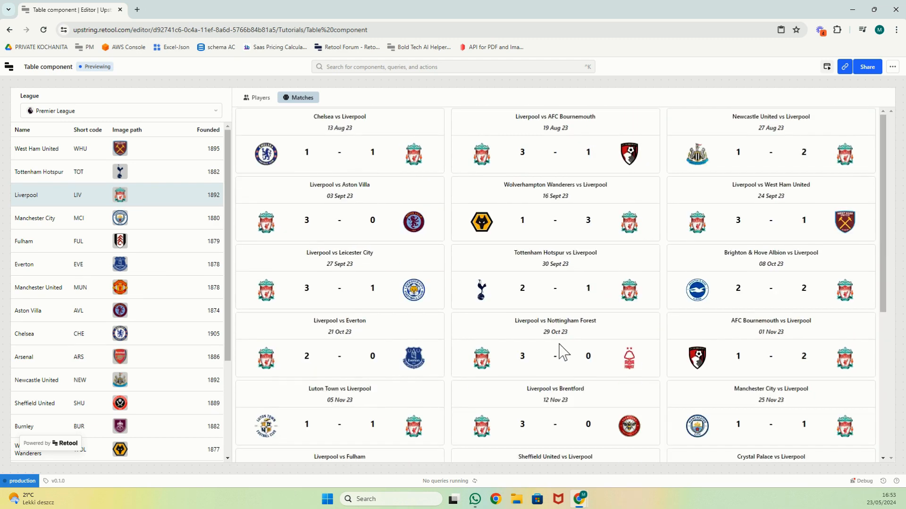
left_click(46, 227)
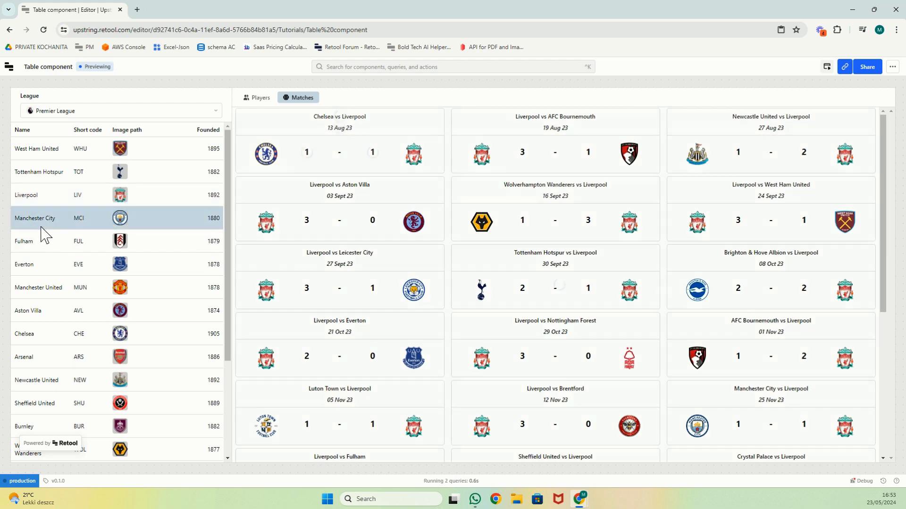